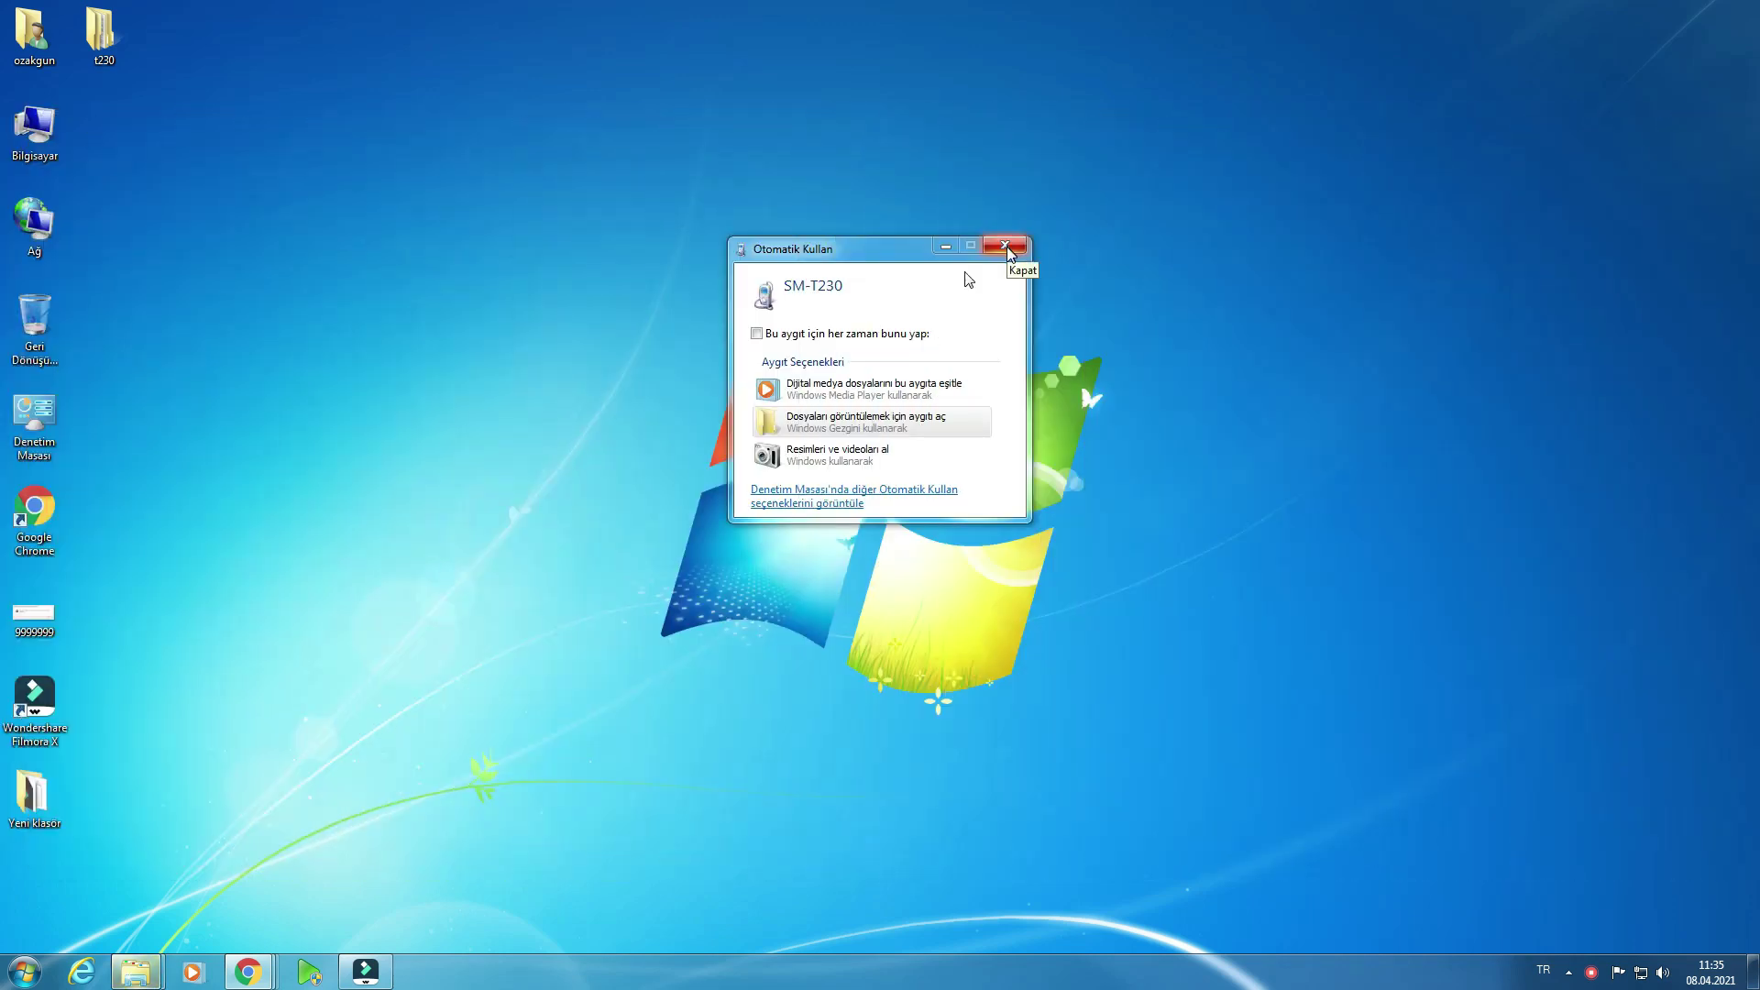
Step: Dismiss the AutoPlay prompt for the SM-T230 and view the contents of the t230 desktop folder
left_click(1005, 245)
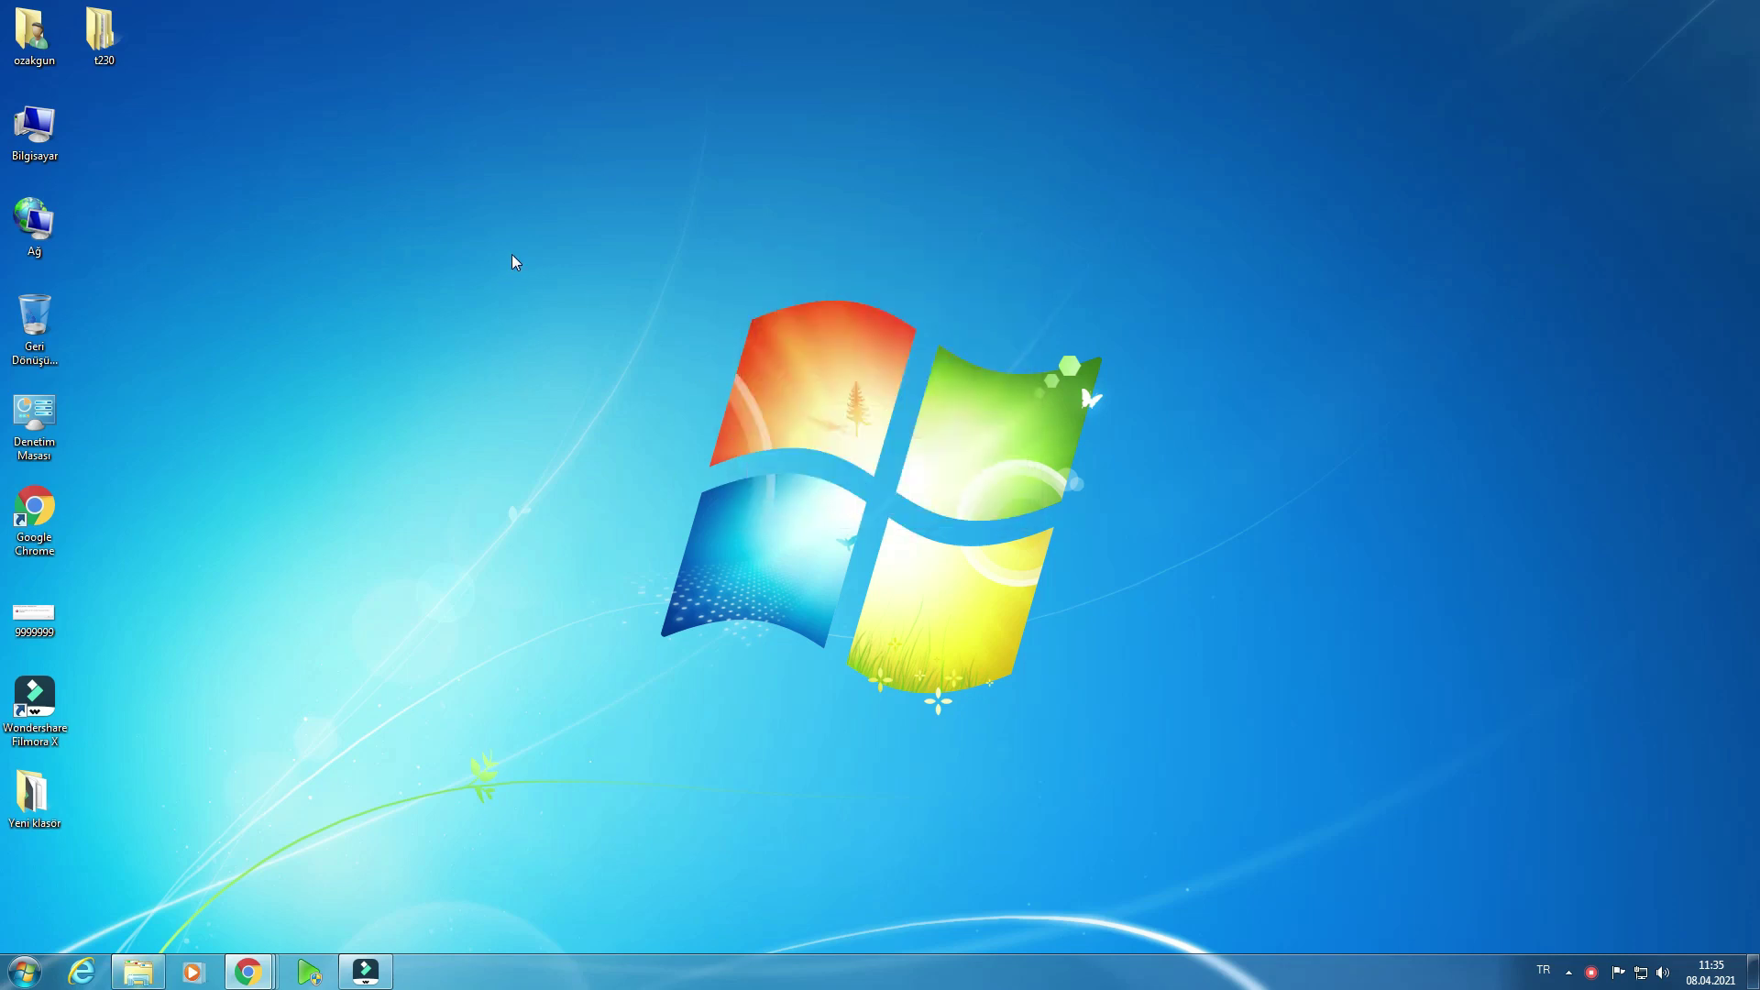
double_click(101, 32)
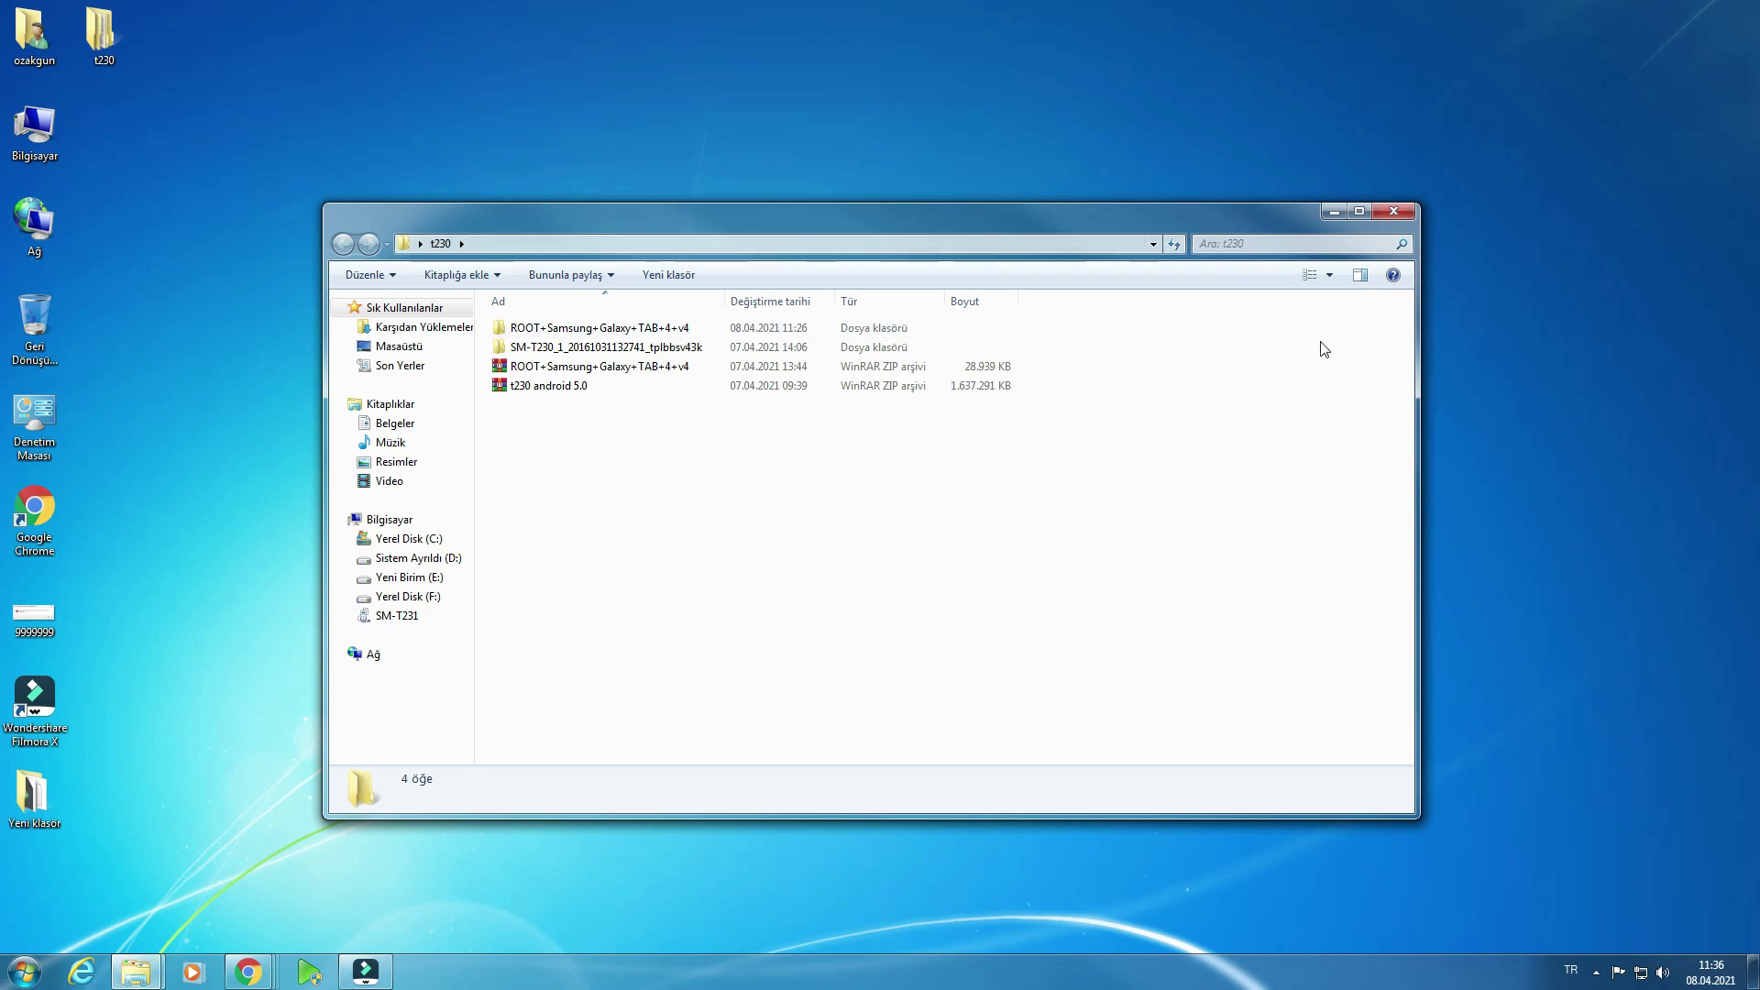
left_click(1392, 215)
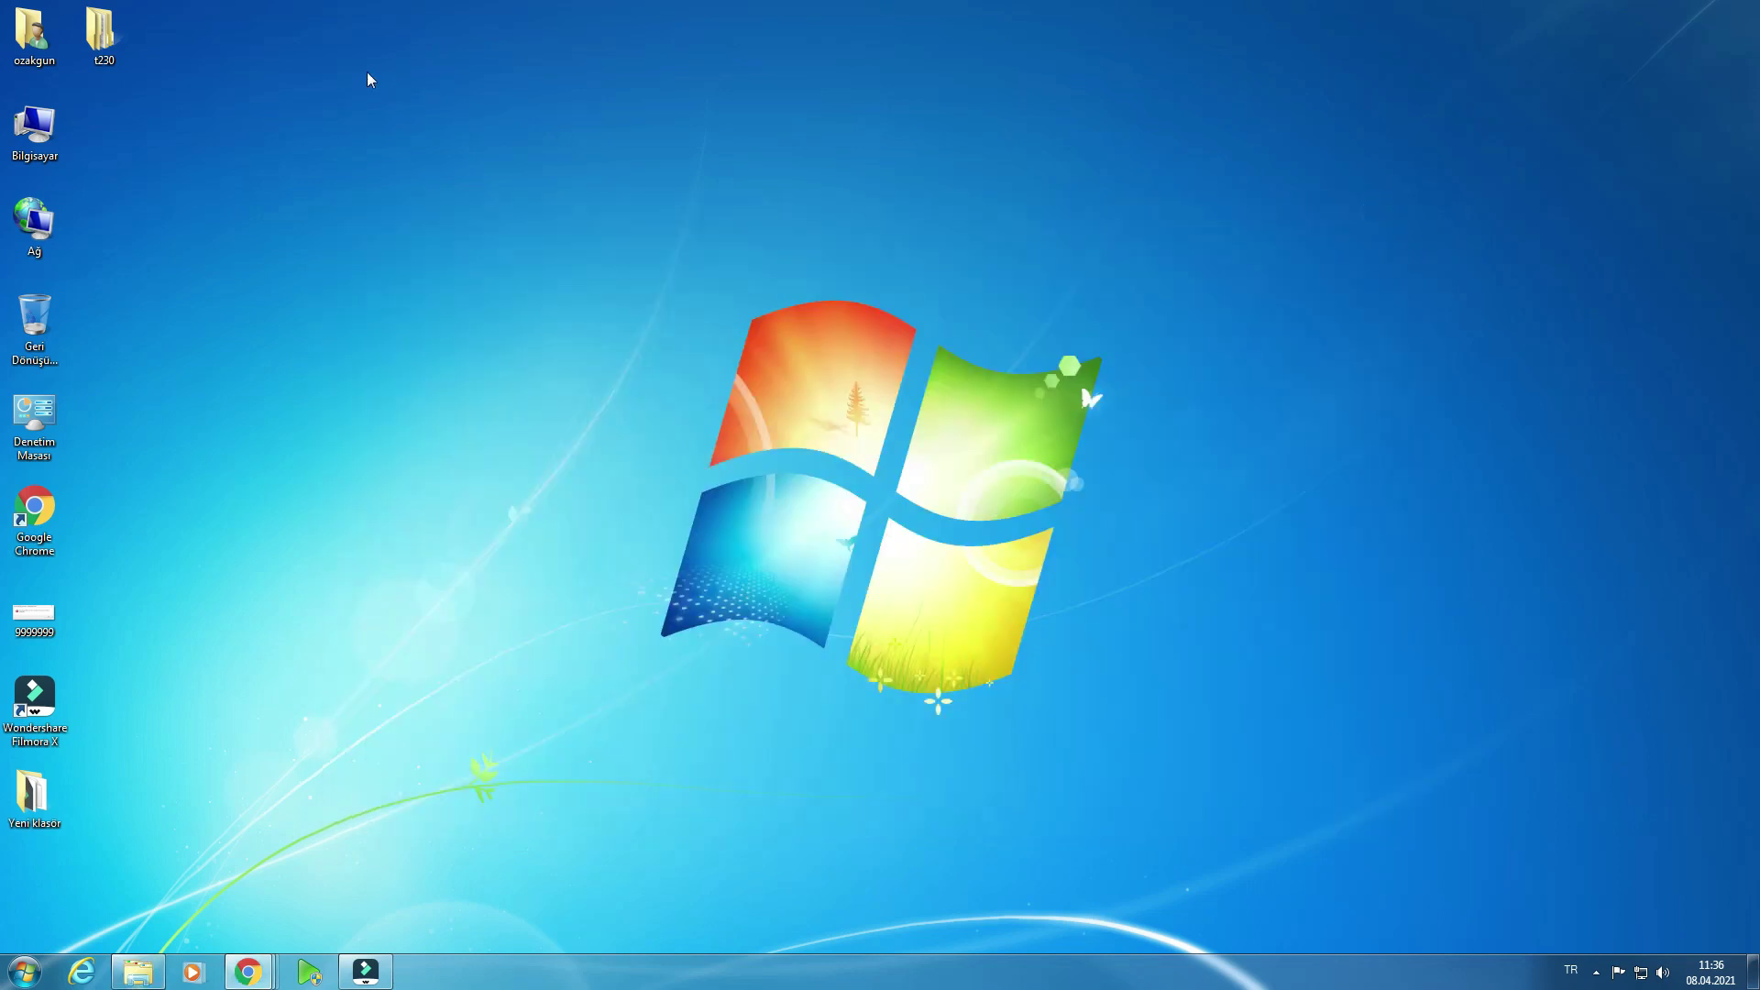
Step: Examine the Odin, recovery, Samsung USB driver and UPDATE-SuperSU items in t230's ROOT+Samsung+Galaxy+TAB+4+v4 folder
double_click(136, 37)
left_click(606, 352)
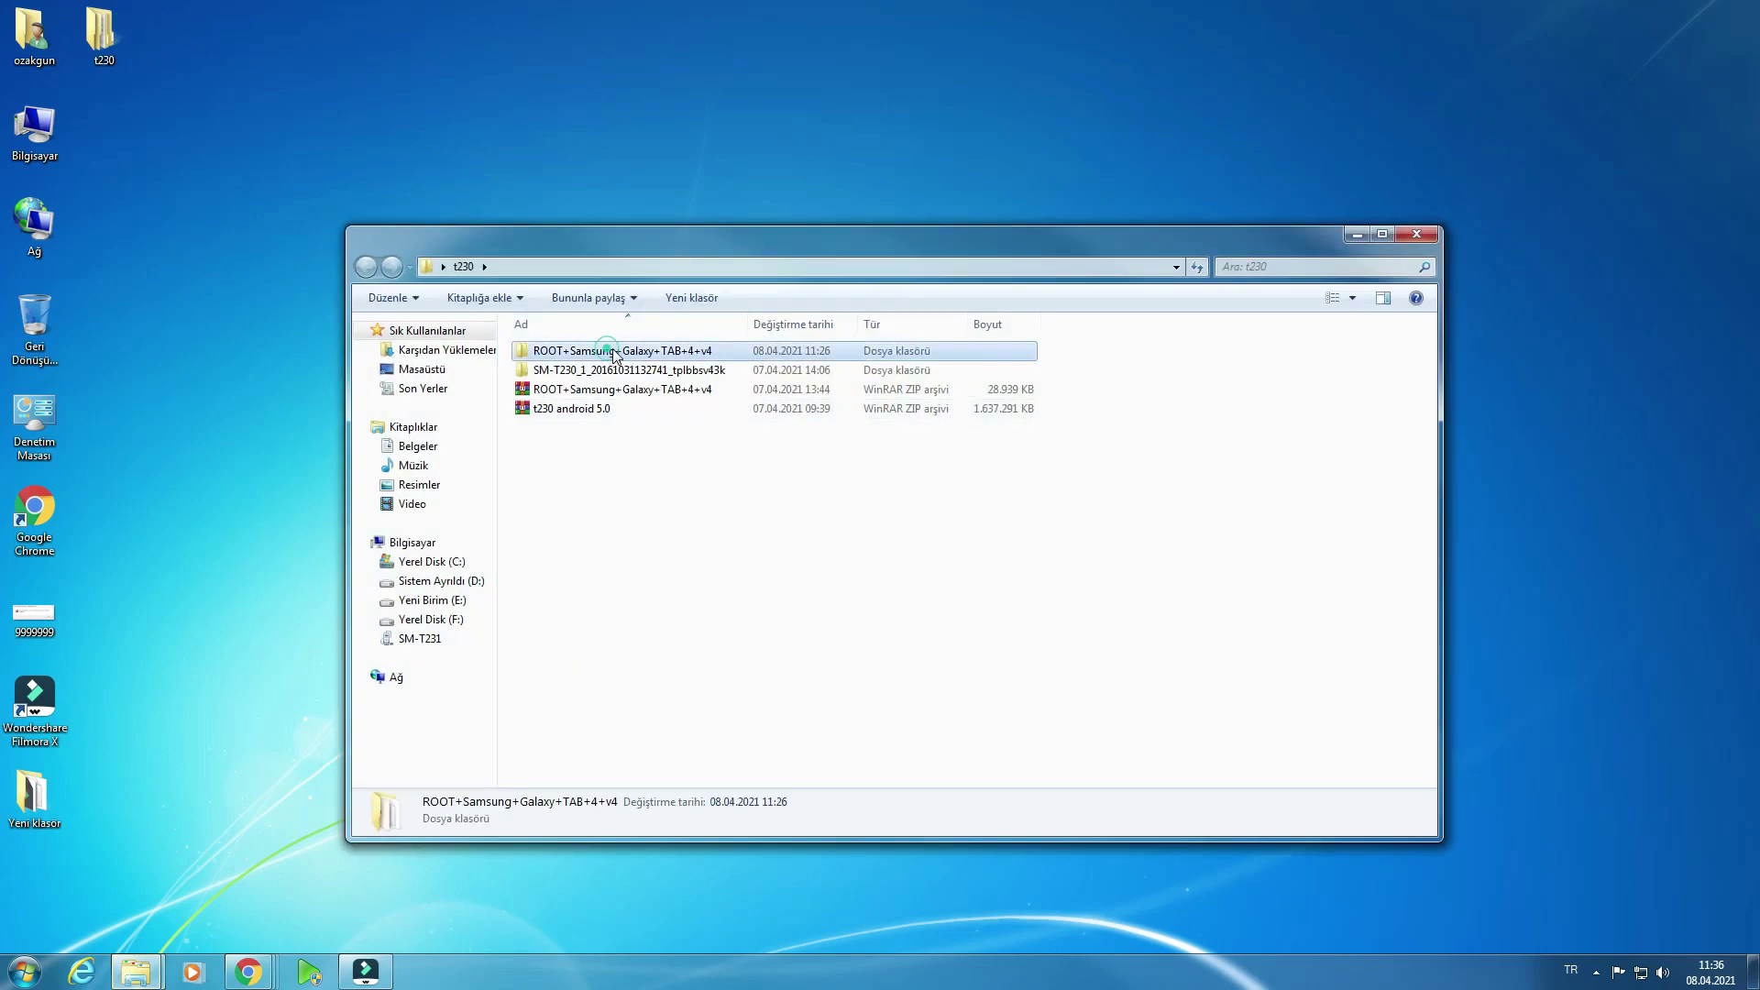
double_click(713, 356)
left_click(596, 370)
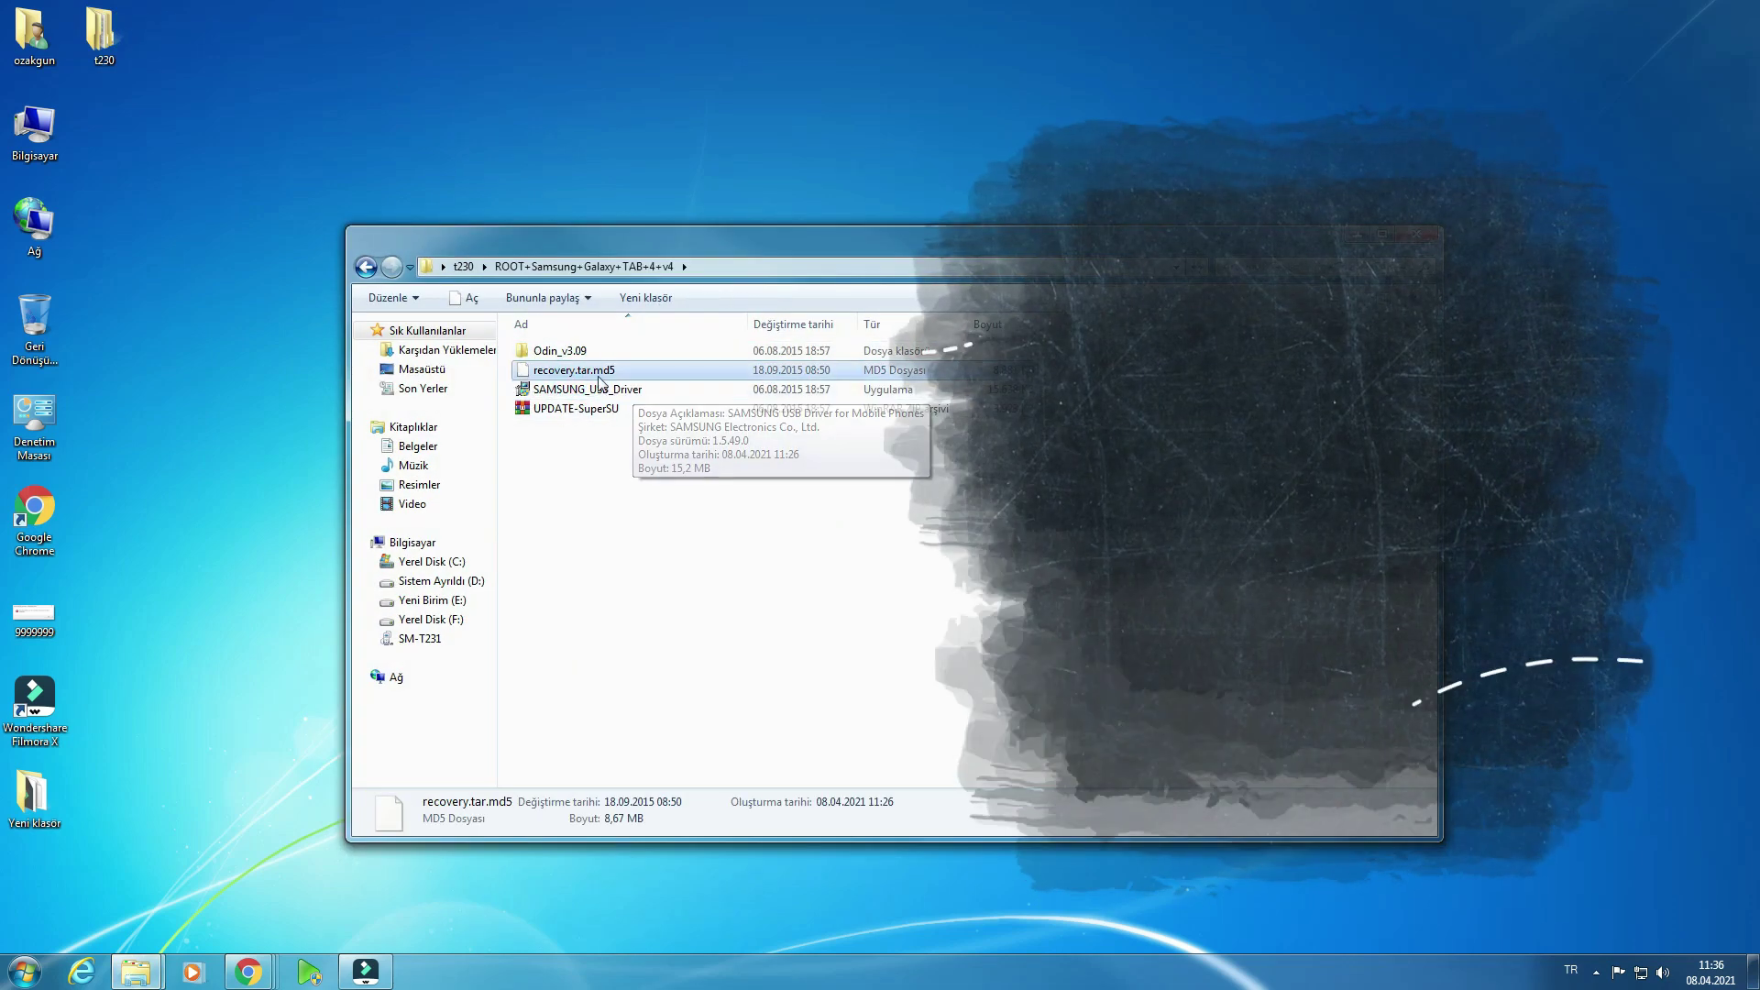
left_click(605, 389)
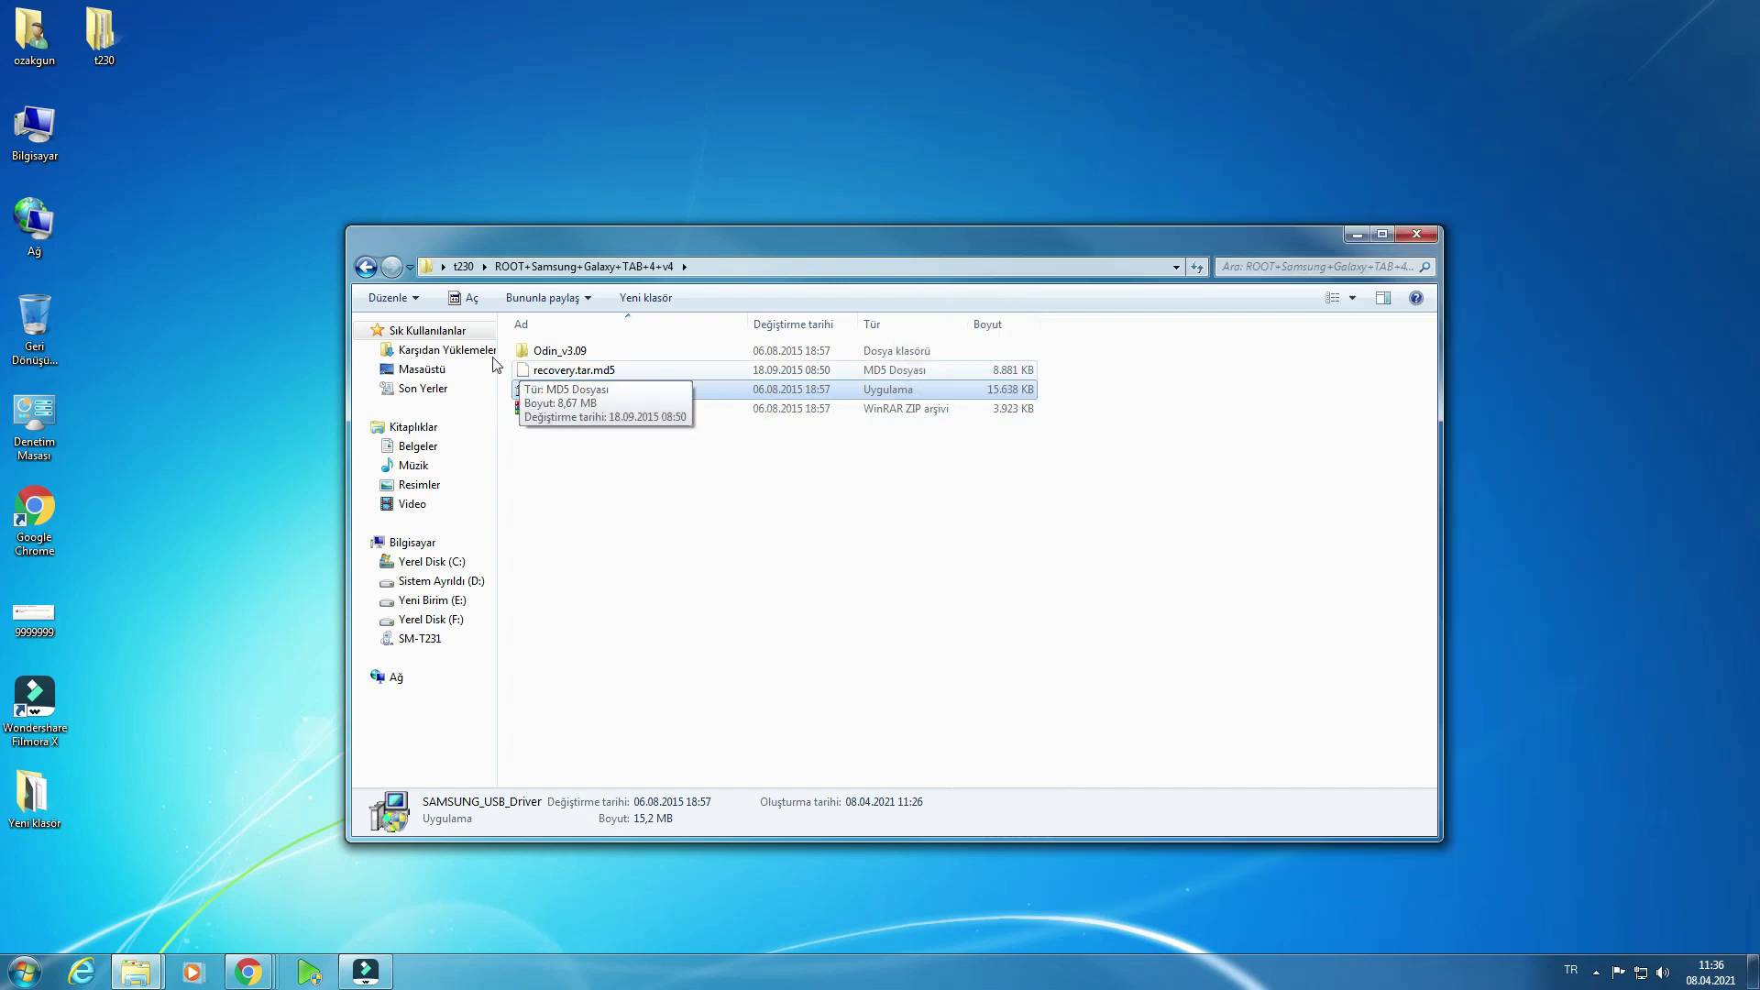
left_click(545, 351)
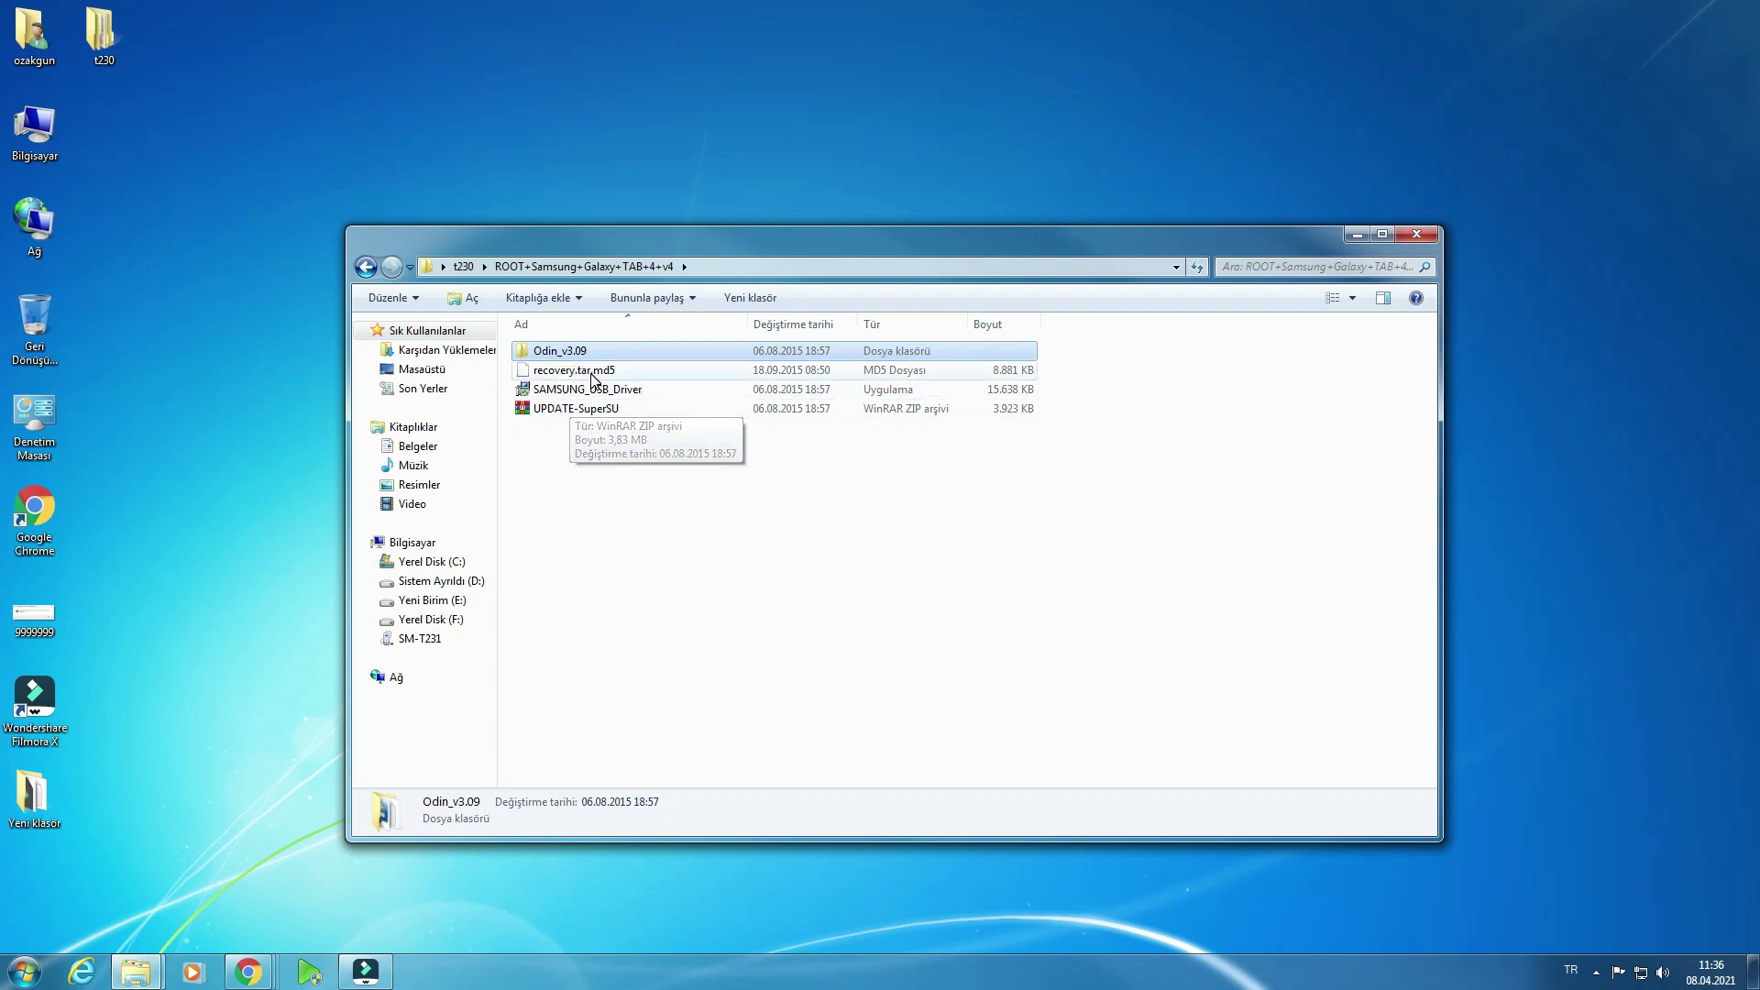
left_click(591, 370)
left_click(599, 413)
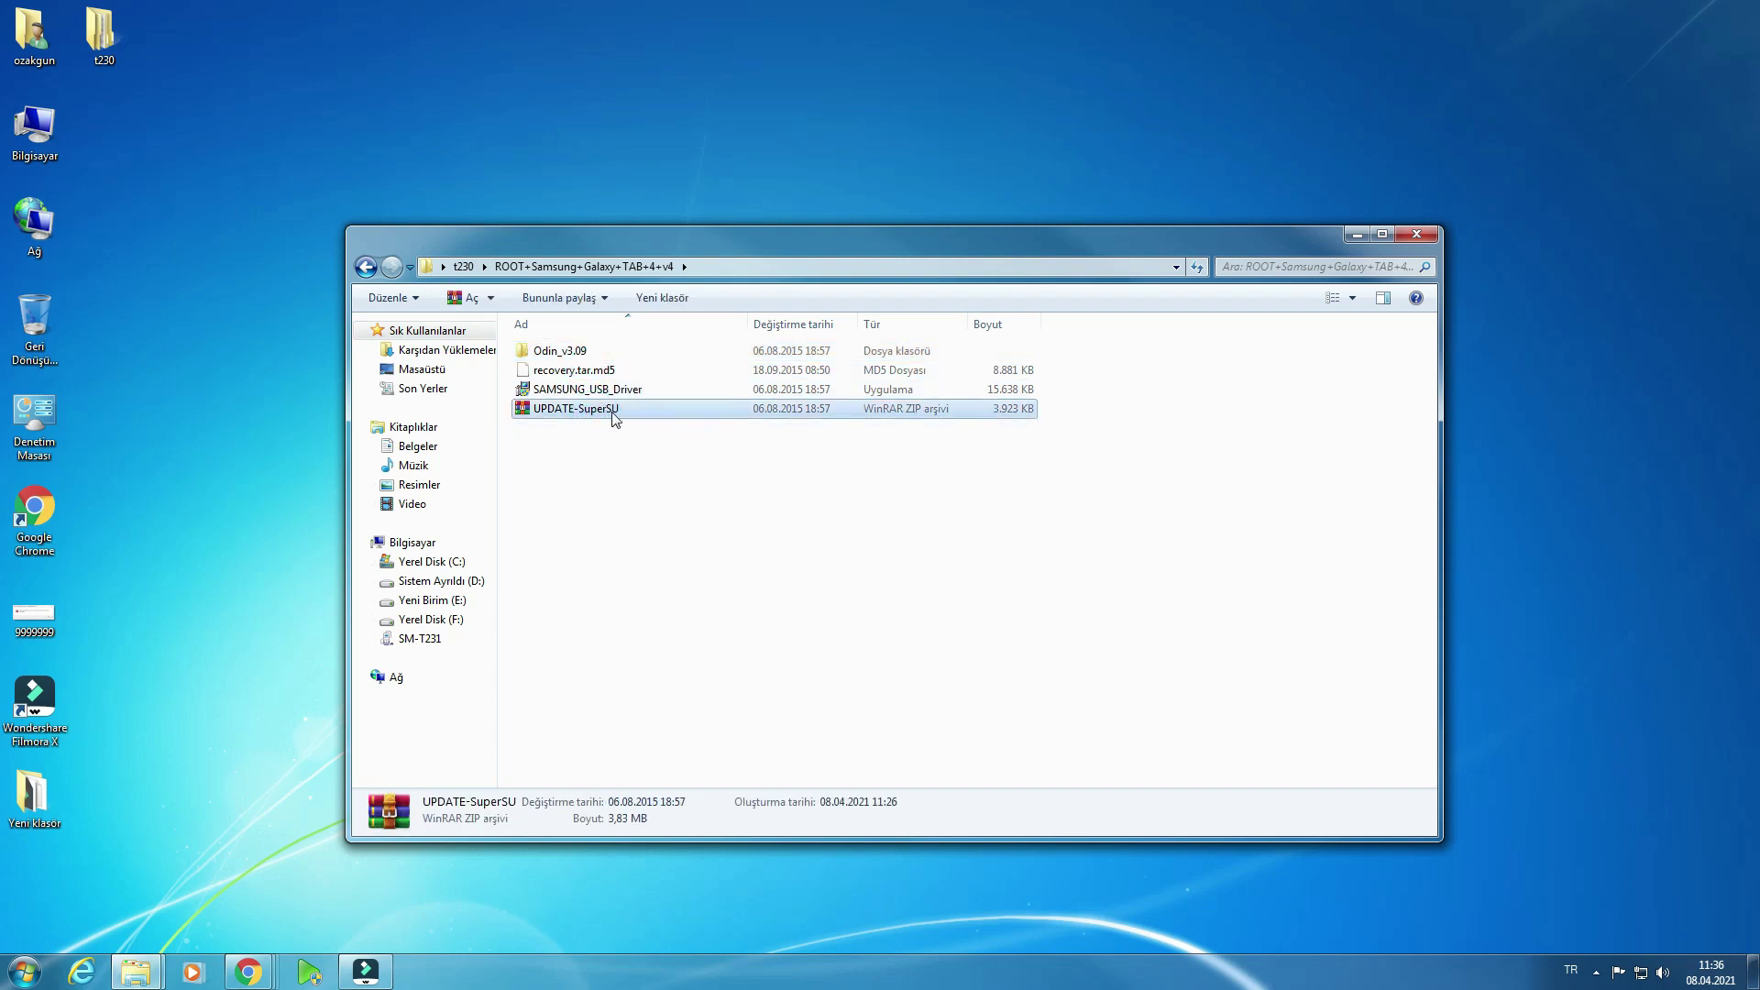
left_click(360, 268)
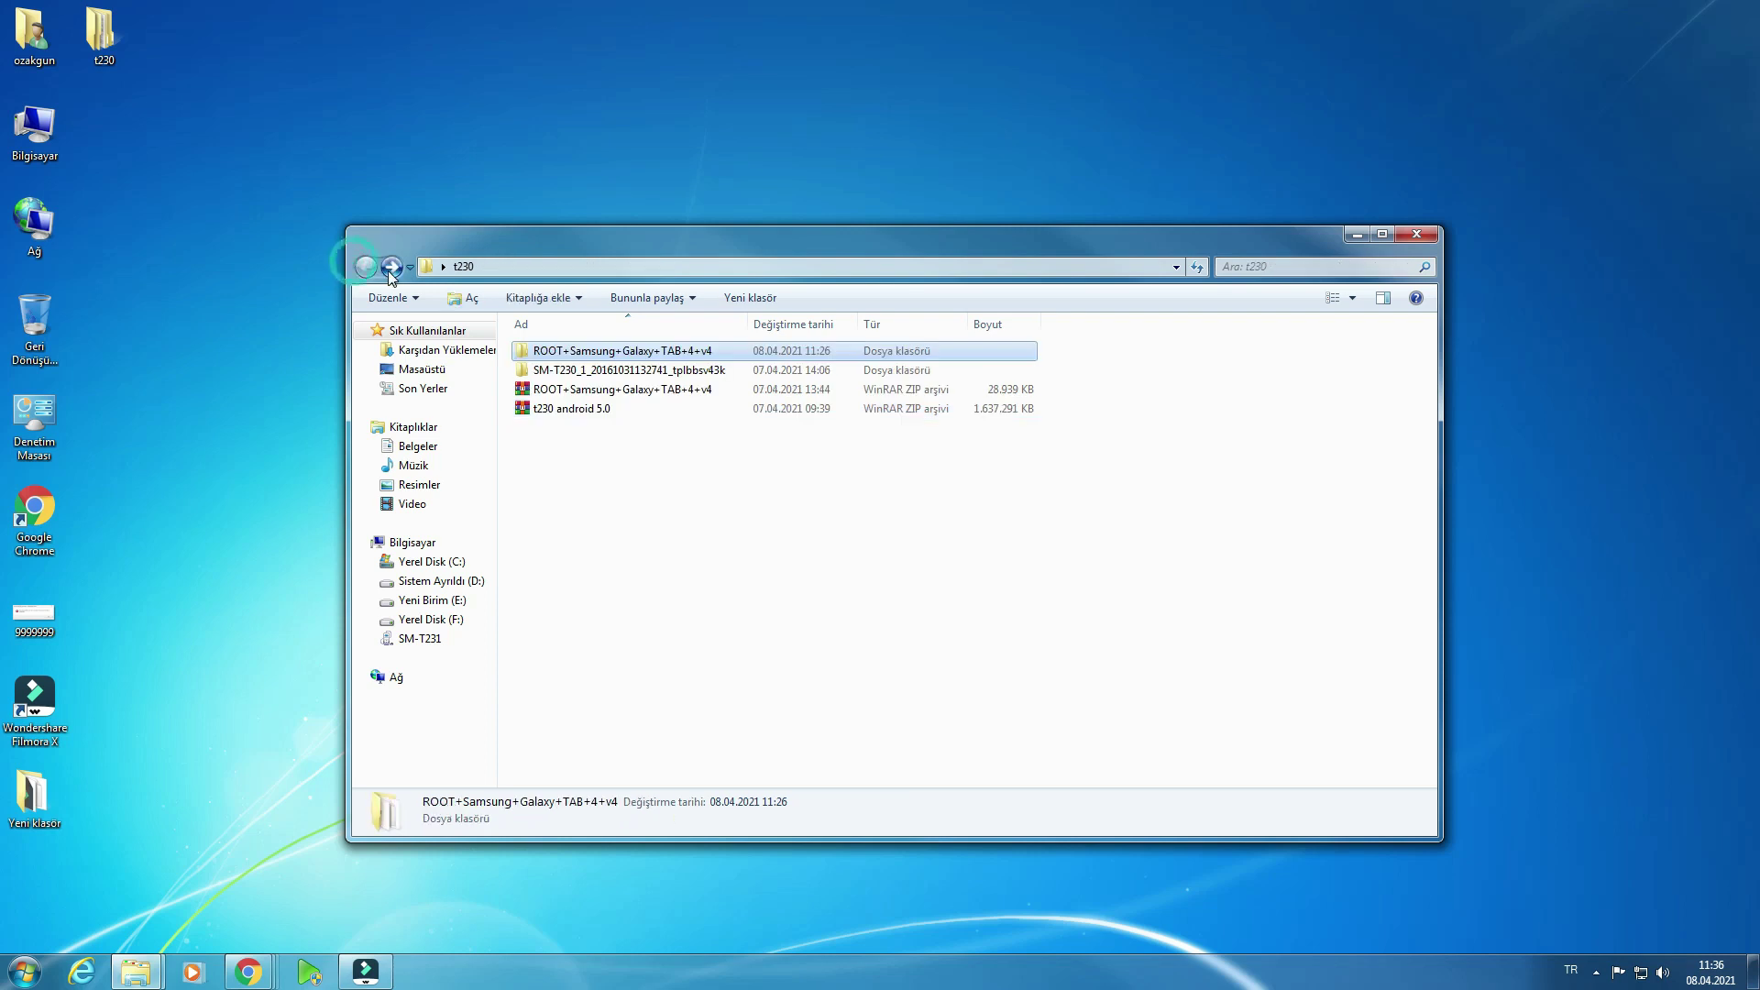
double_click(605, 372)
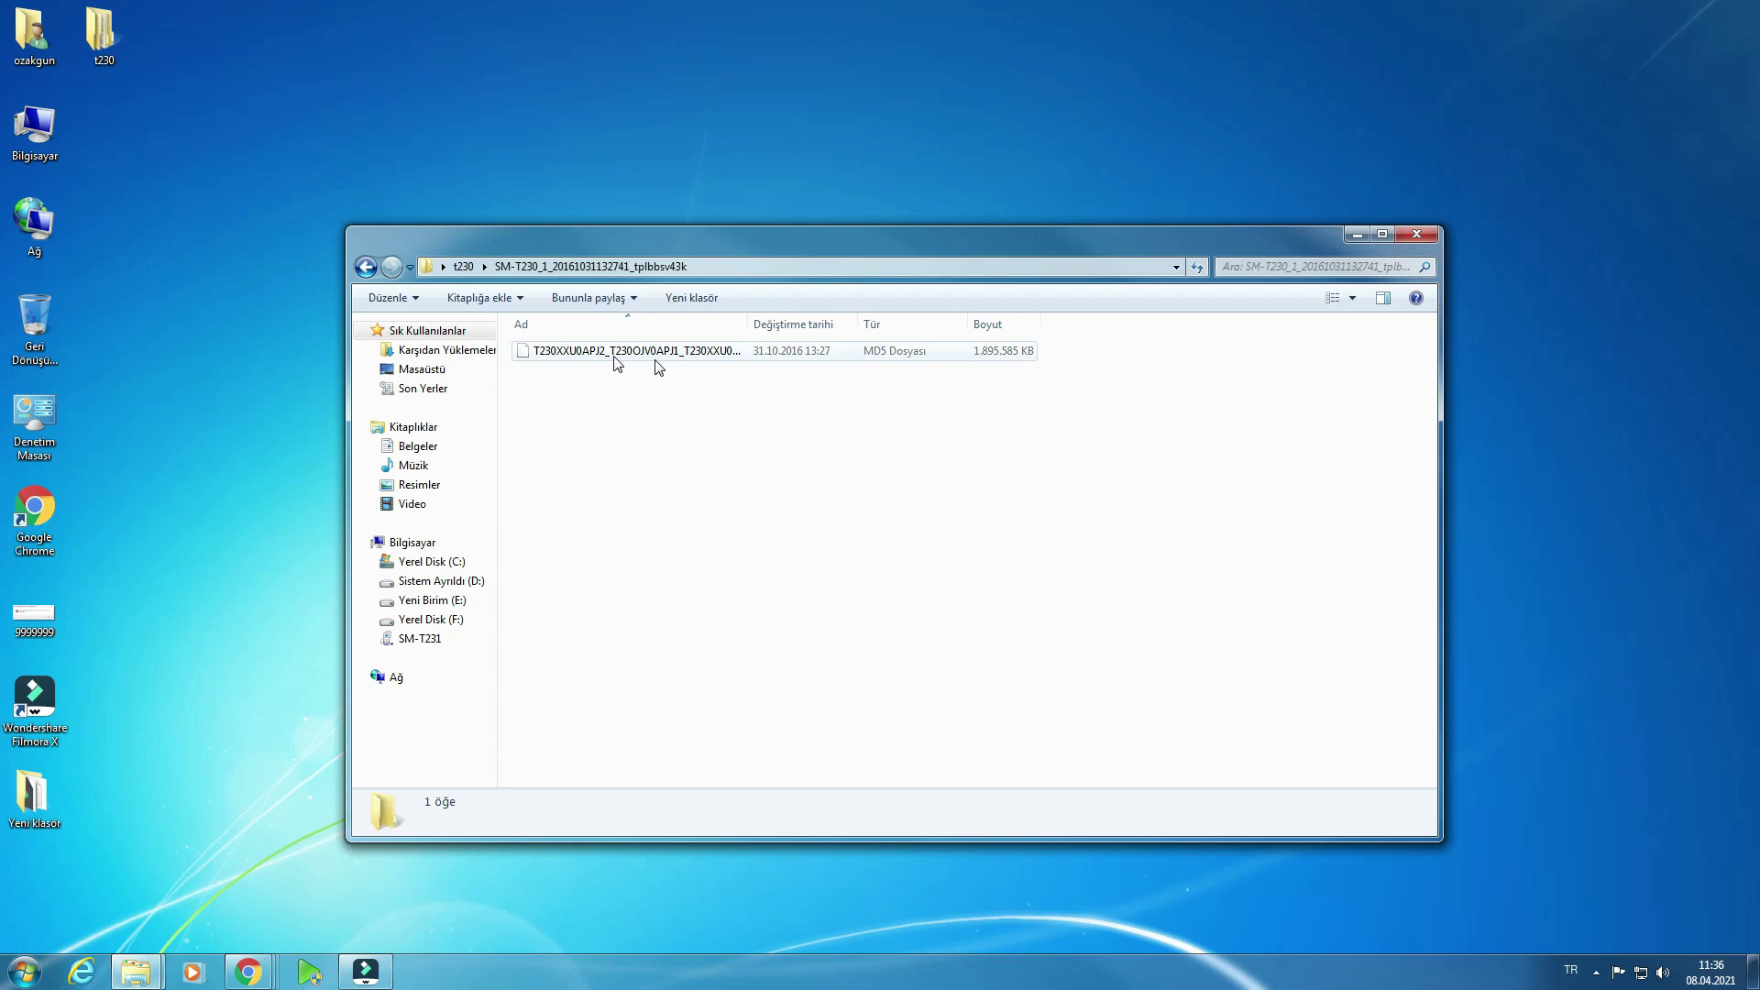
left_click(356, 268)
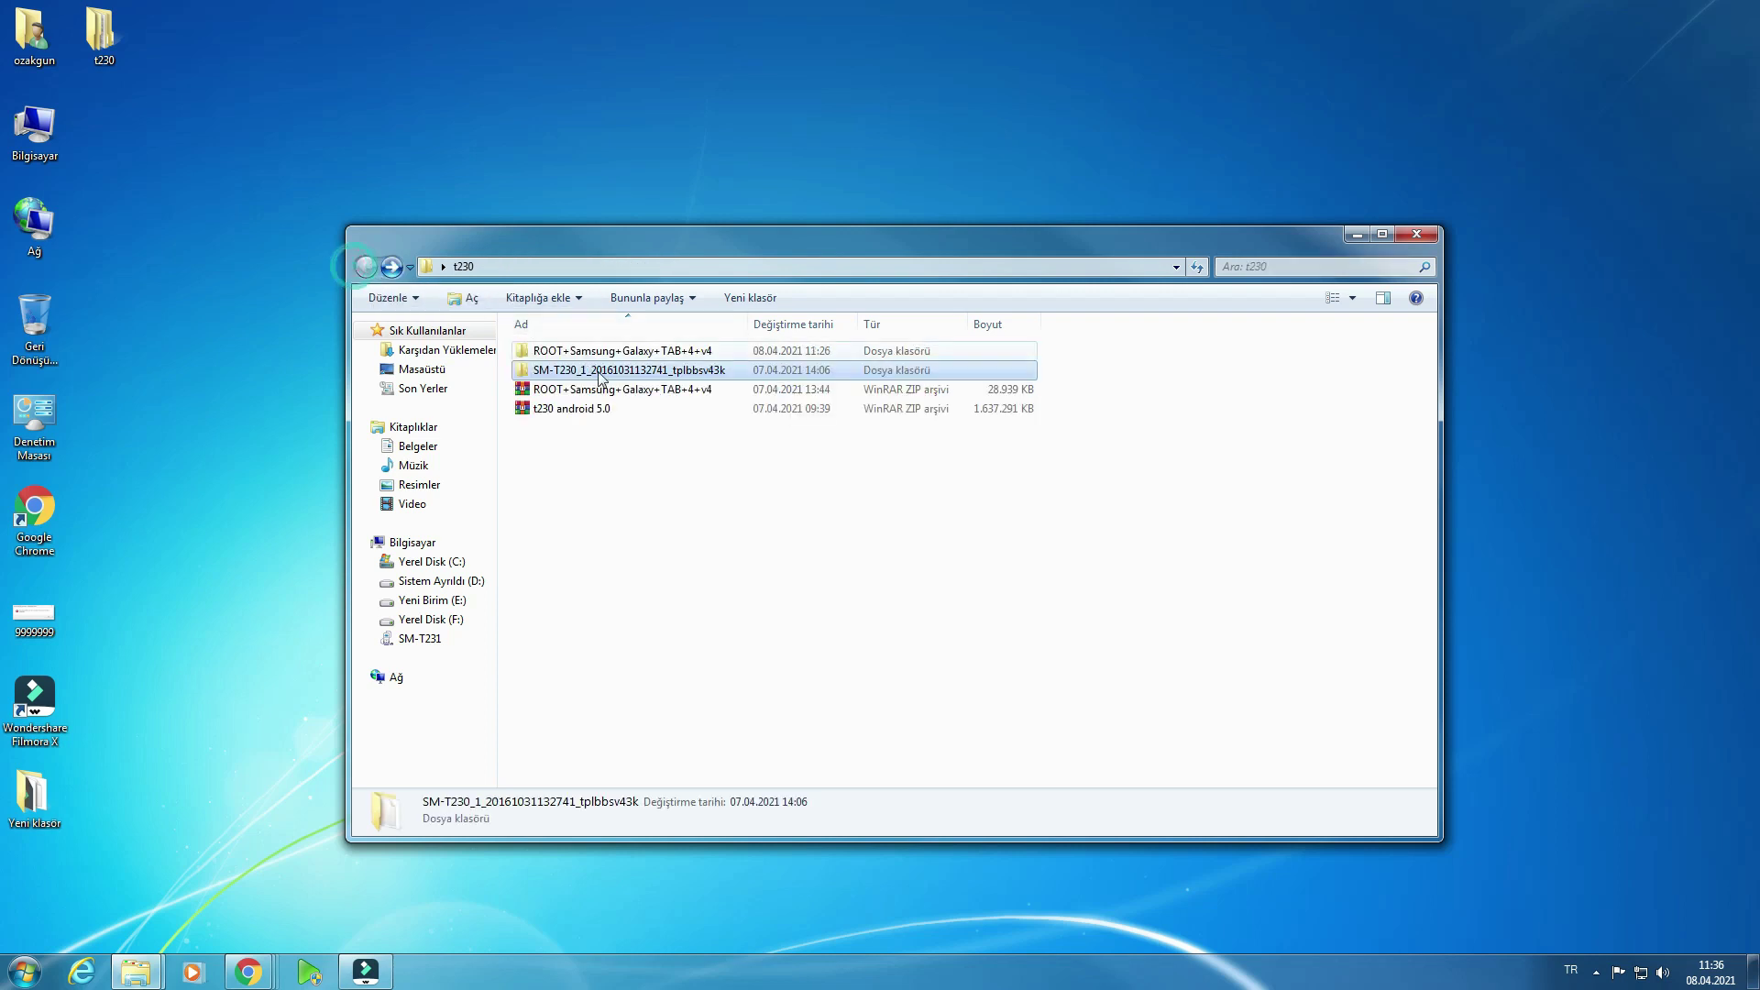
left_click(570, 411)
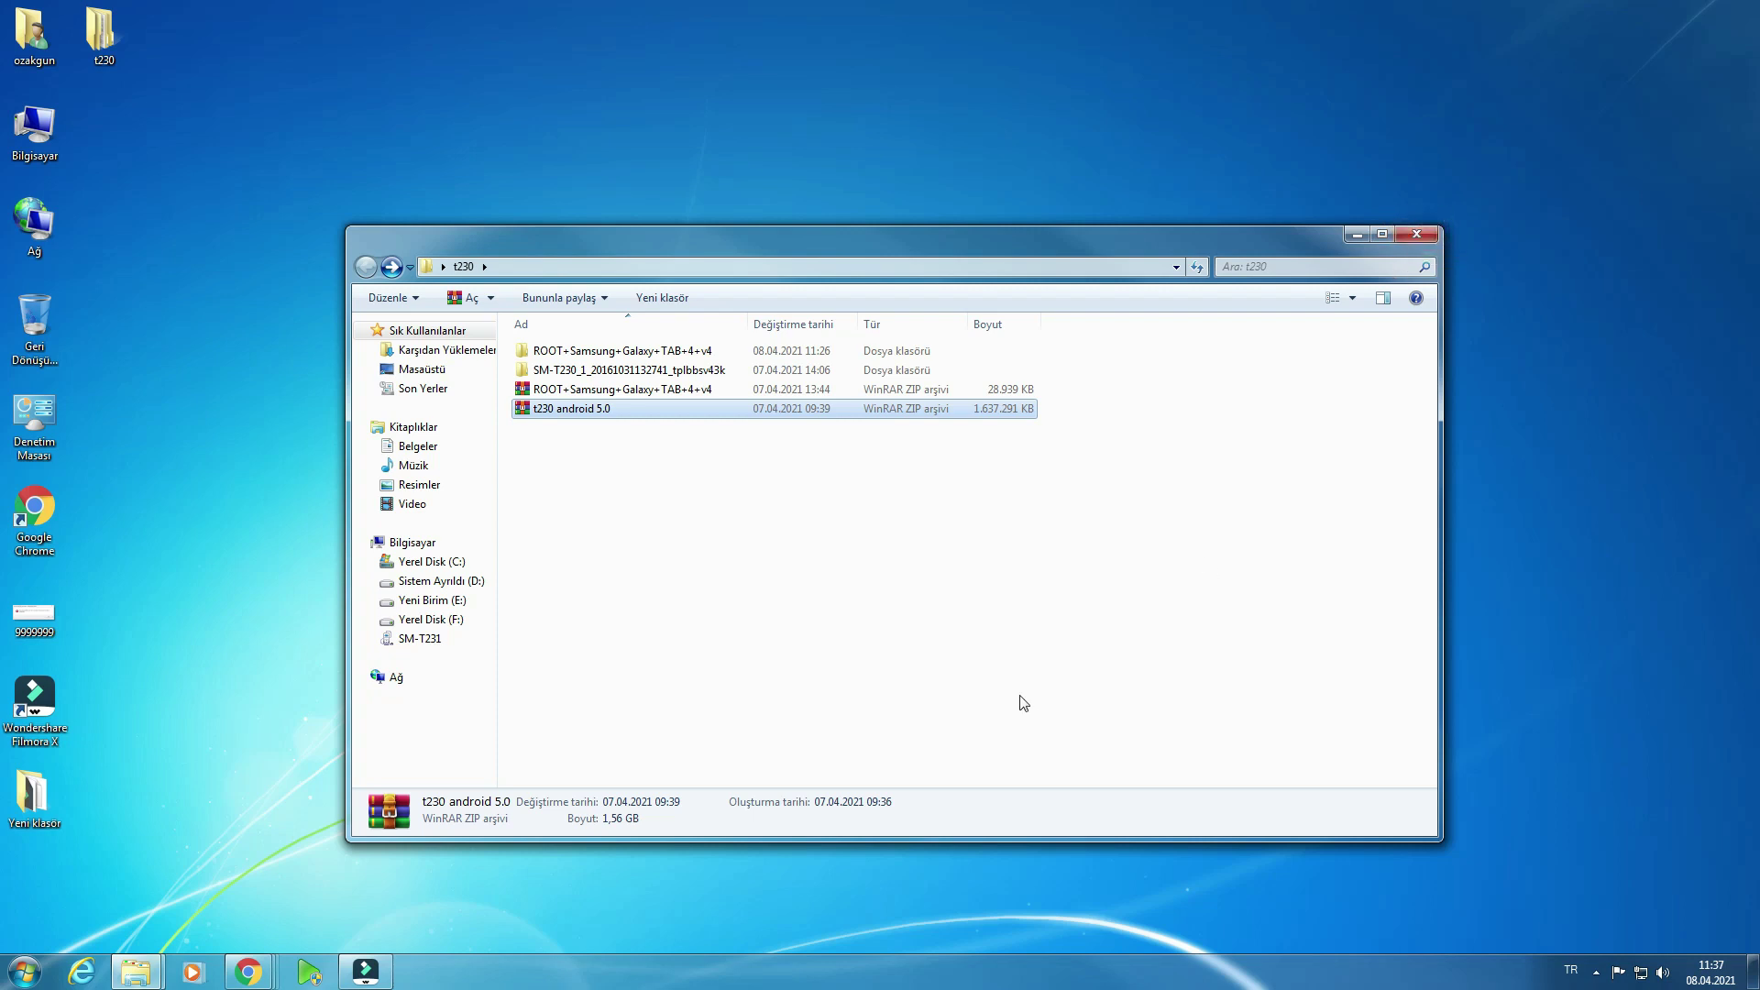
Step: Launch Odin3_v3.09 from the Odin_v3.09 folder inside ROOT+Samsung+Galaxy+TAB+4+v4
double_click(601, 351)
double_click(591, 351)
double_click(605, 370)
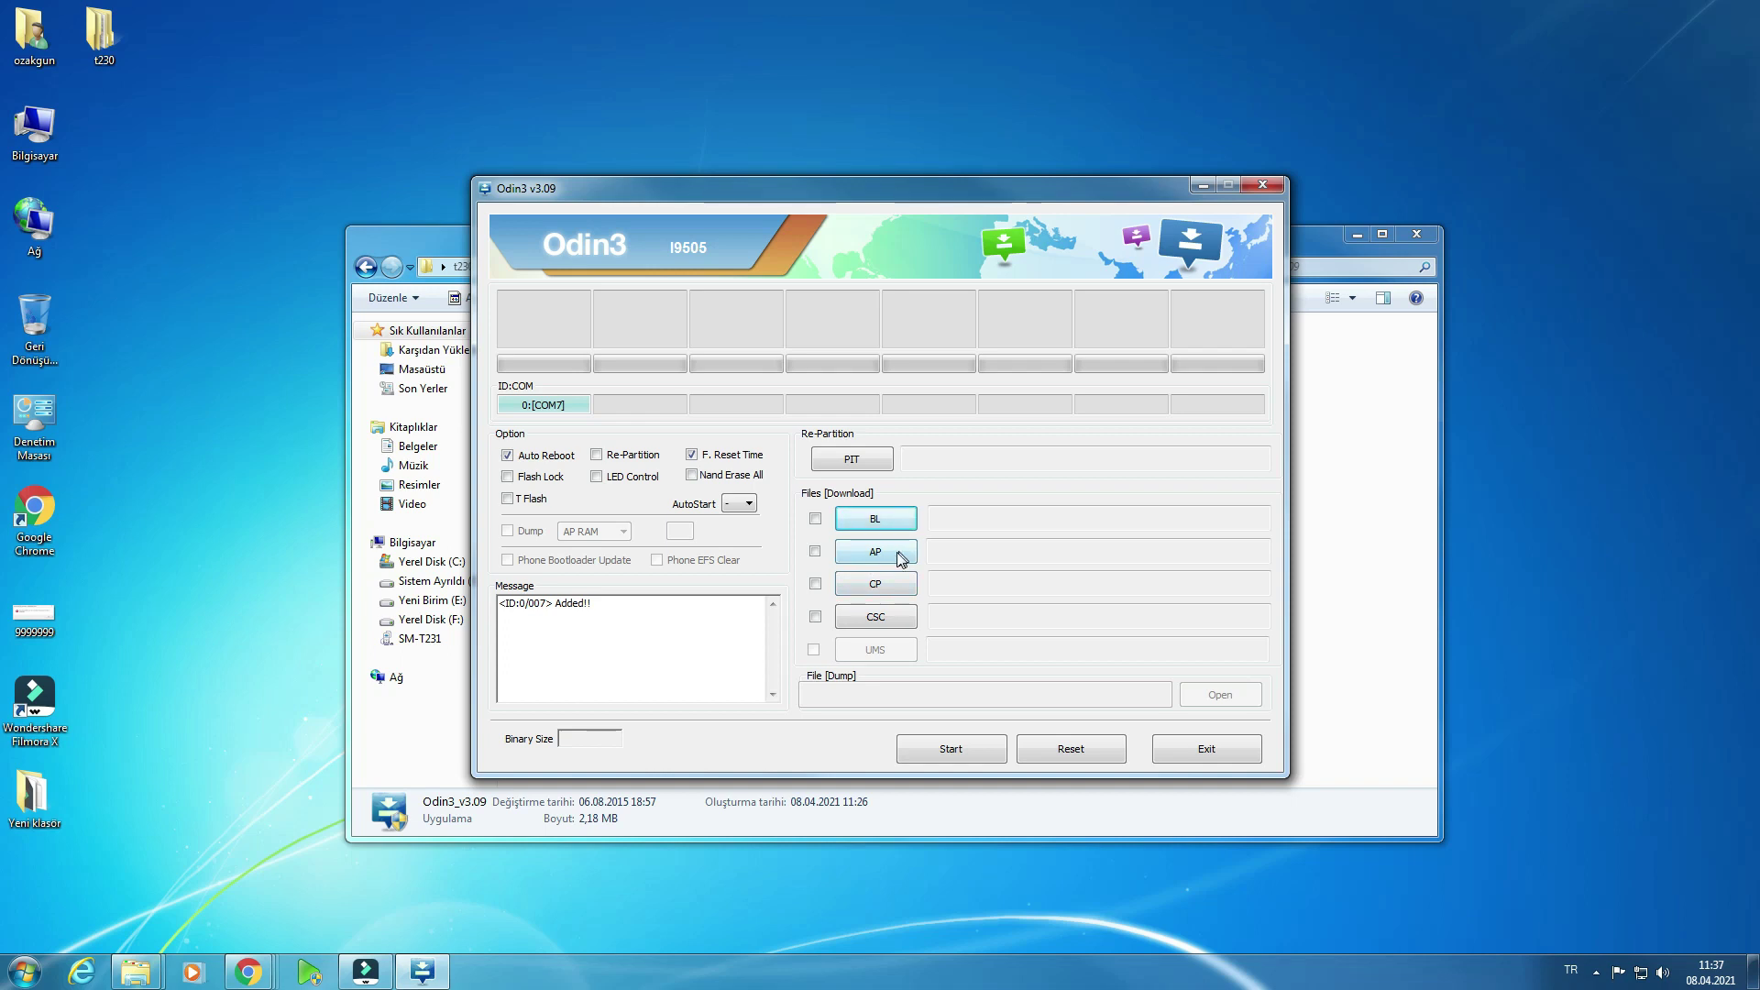
Step: Load recovery.tar.md5 from t230's ROOT+Samsung+Galaxy+TAB+4+v4 folder as Odin's AP file and flash it to the tablet
left_click(876, 553)
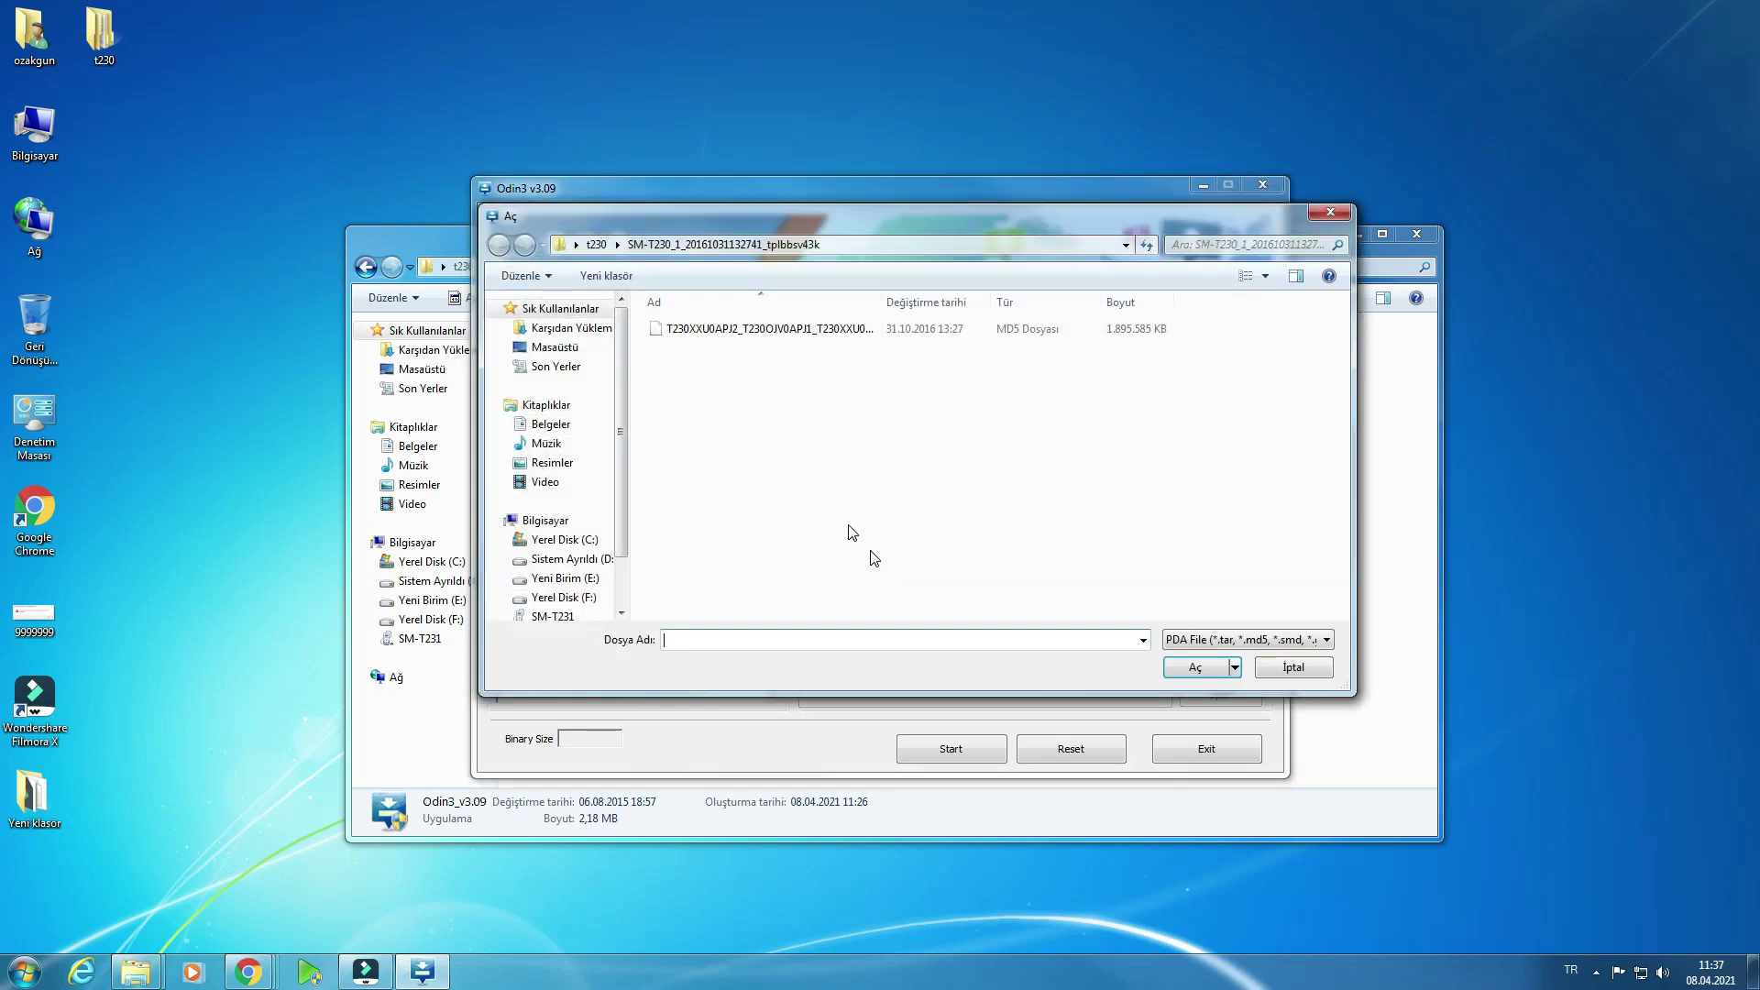
left_click(539, 351)
double_click(745, 469)
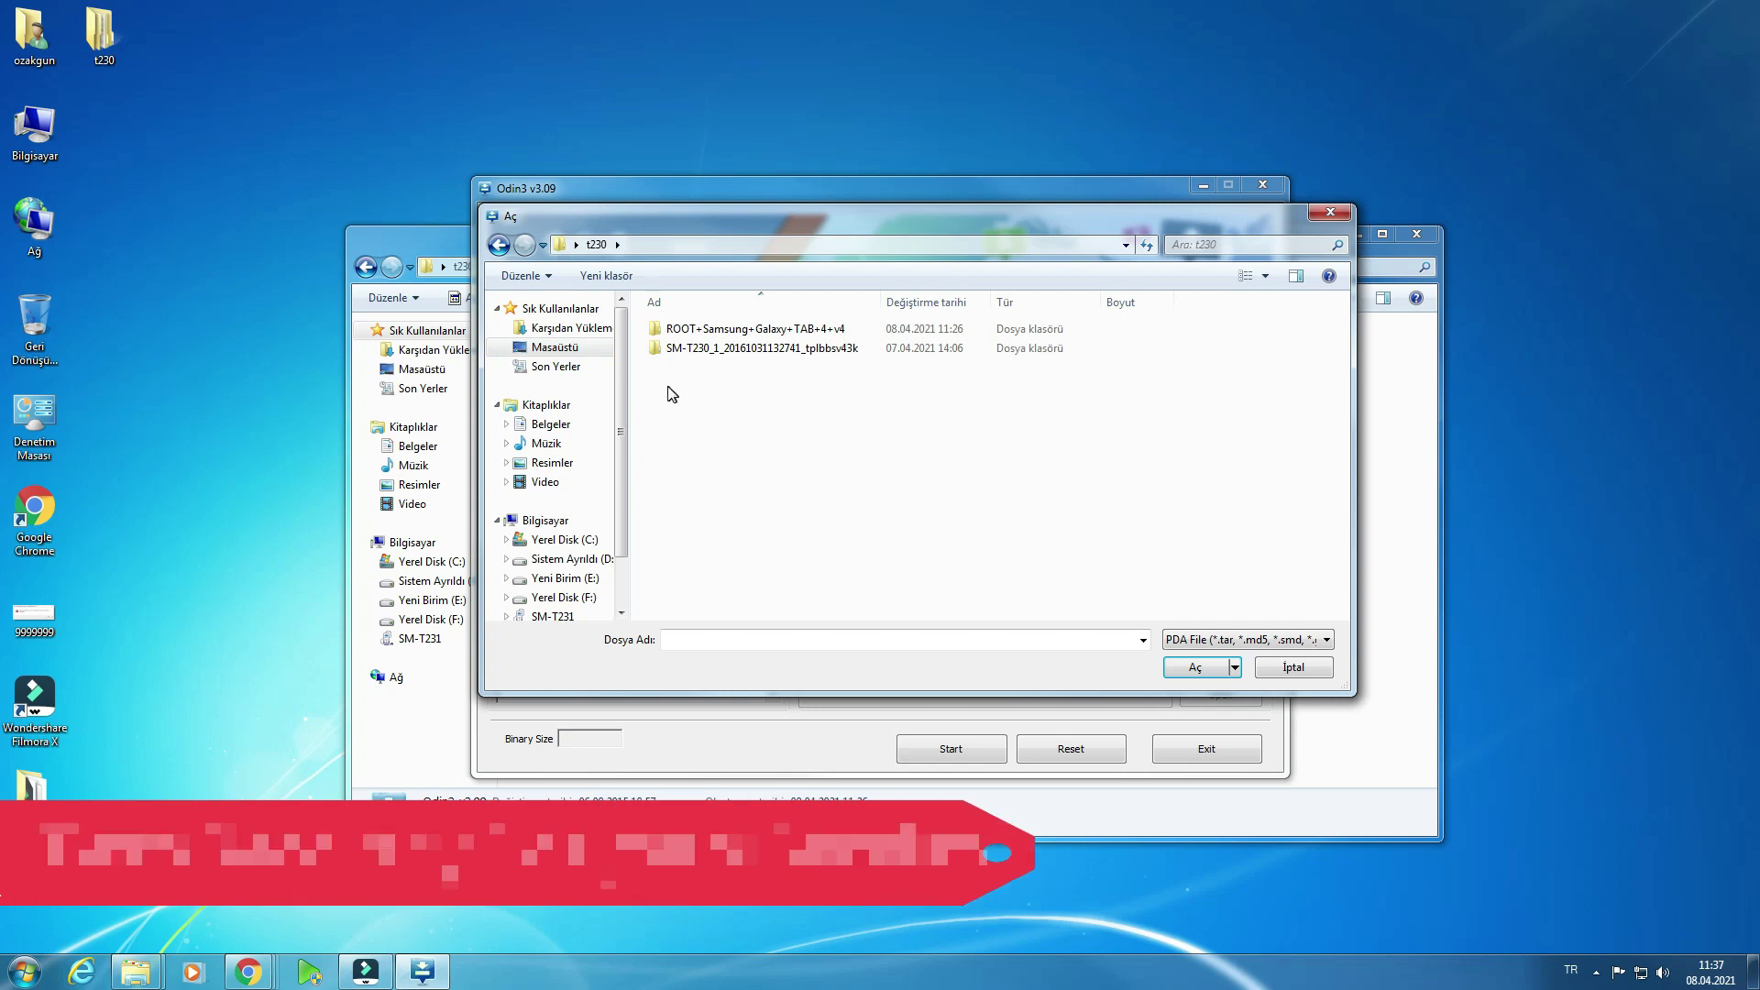
double_click(687, 332)
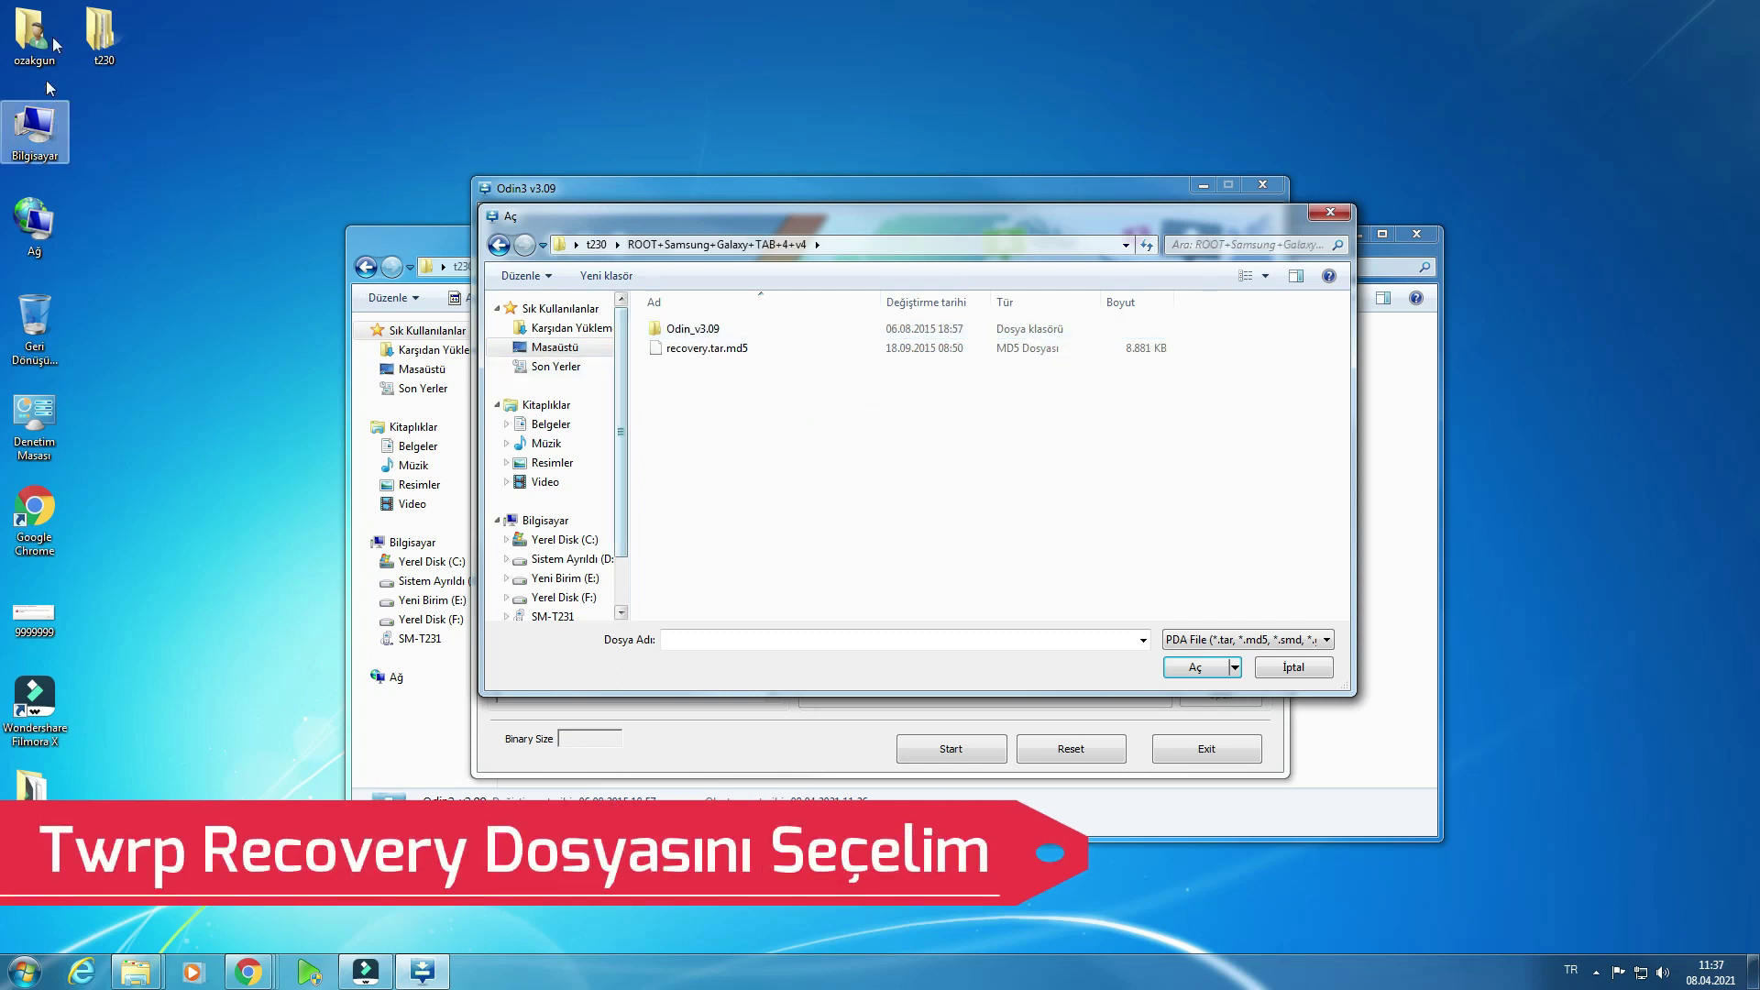
double_click(734, 358)
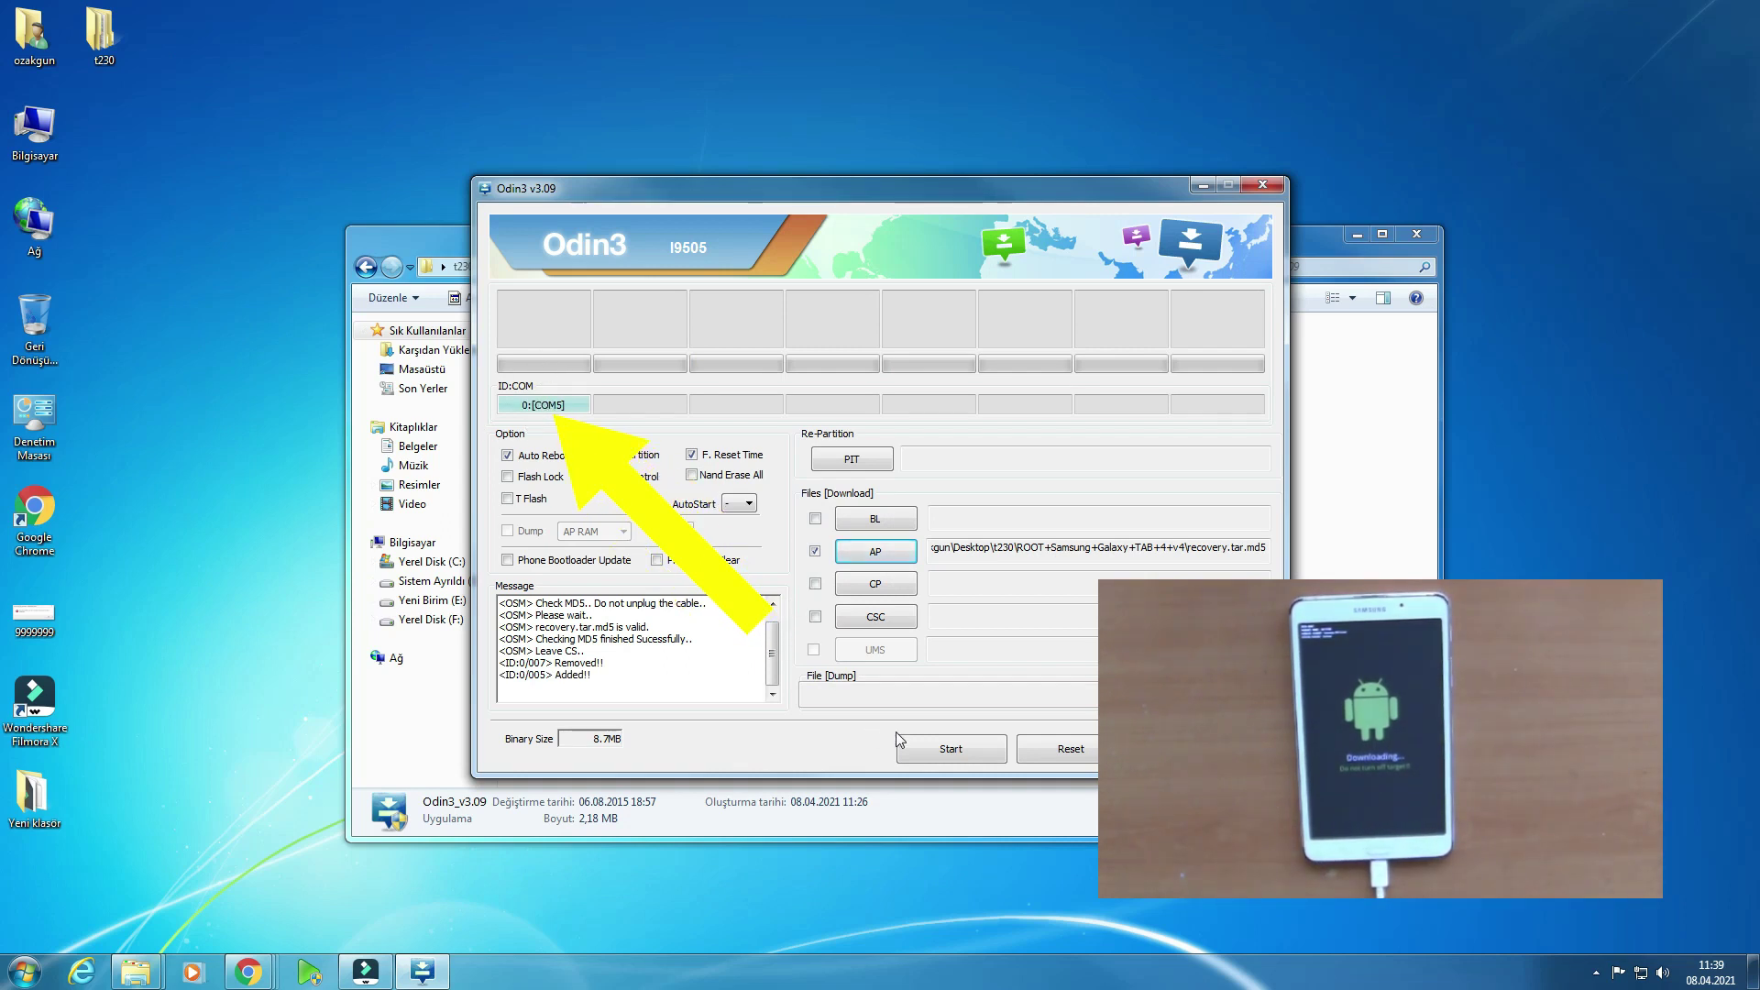
left_click(935, 751)
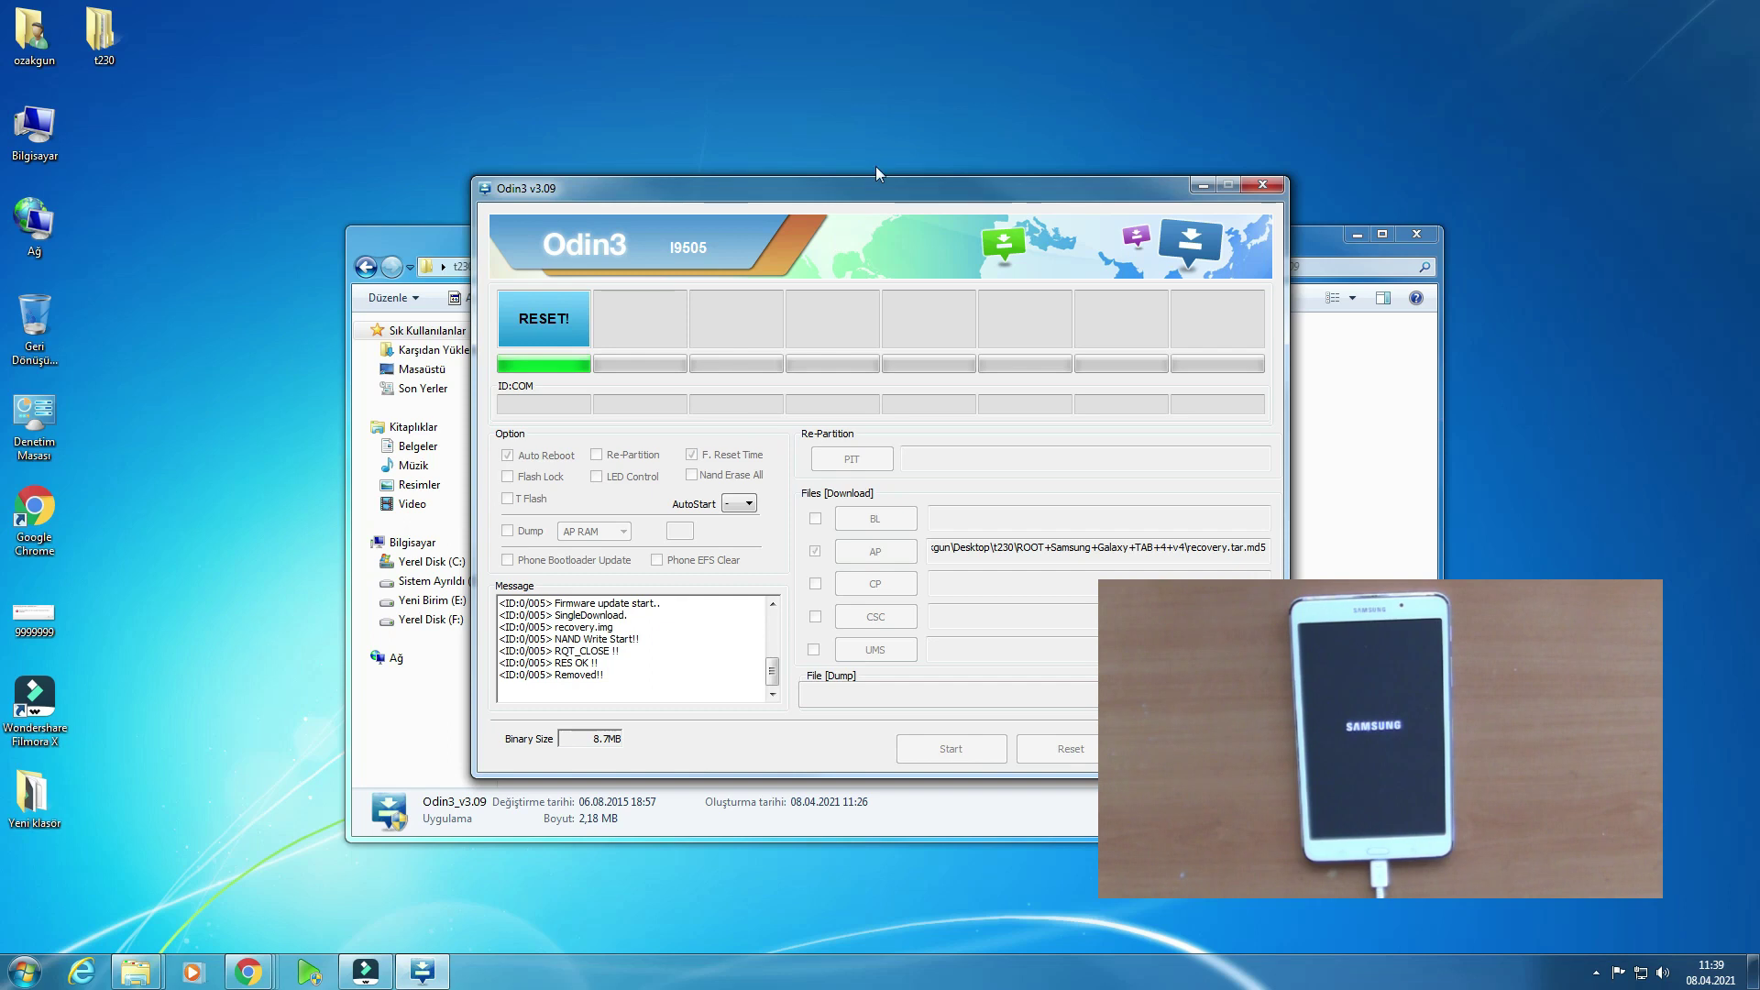
left_click(1200, 186)
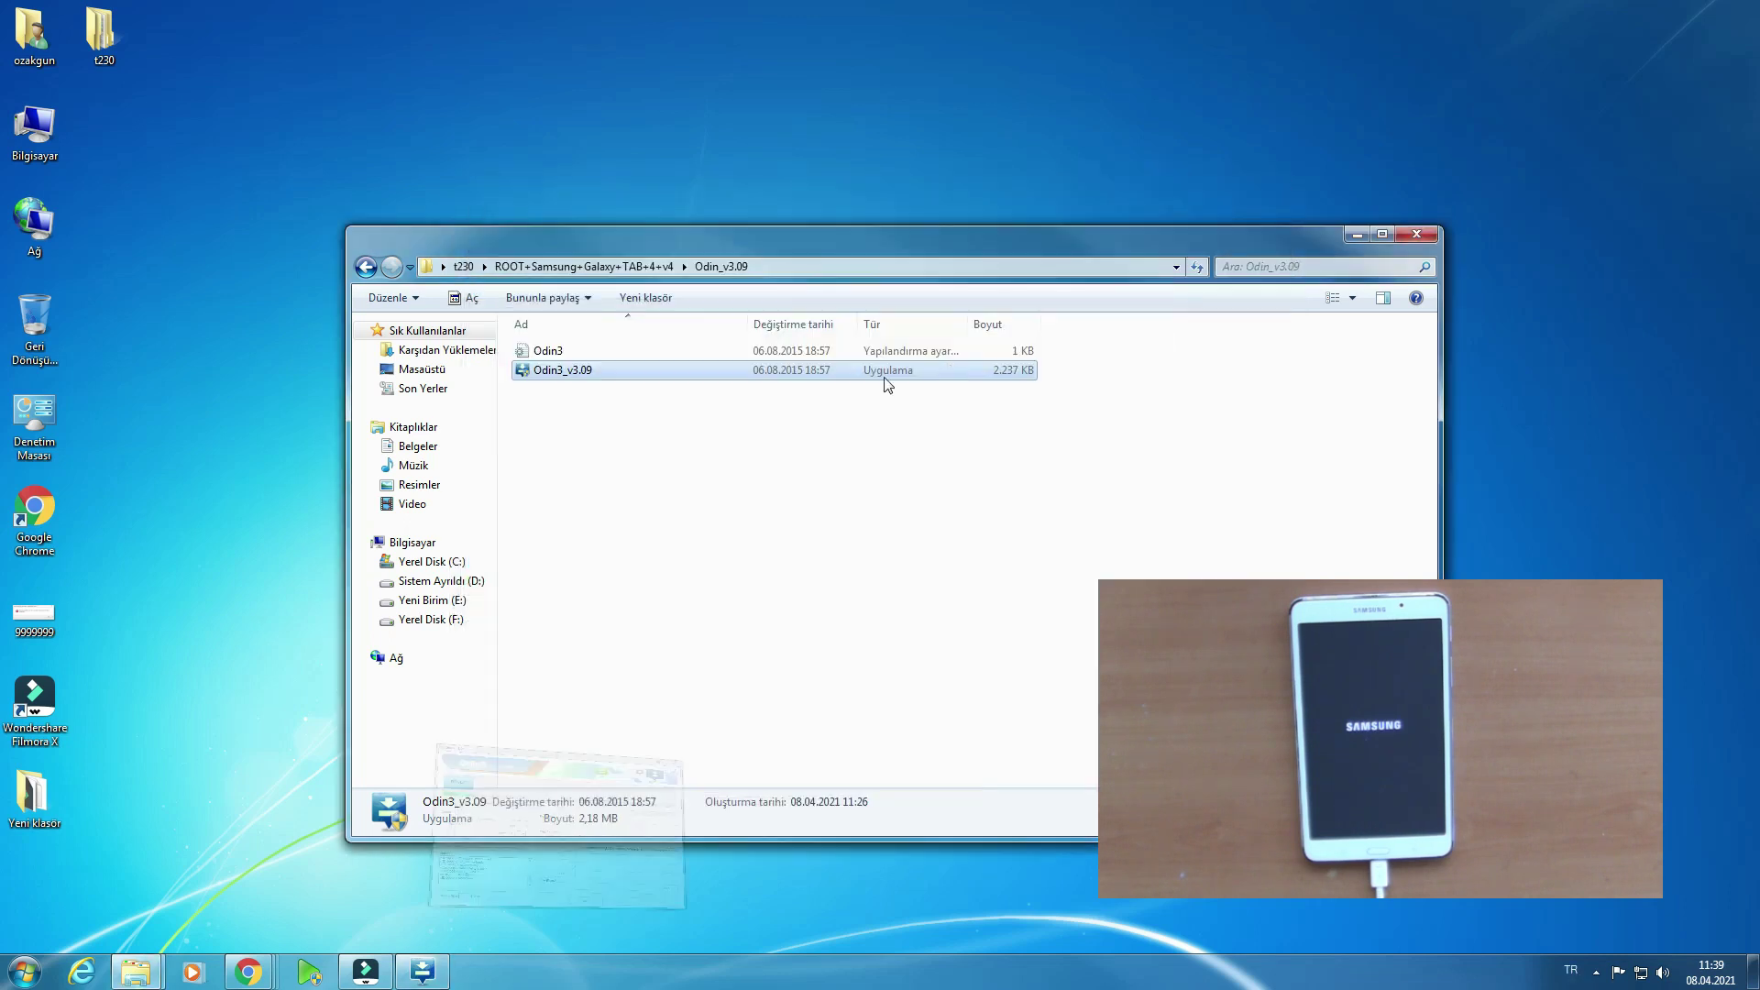
Step: Locate the UPDATE-SuperSU archive on the computer and open the Tablet storage of the SM-T231 device
left_click(364, 267)
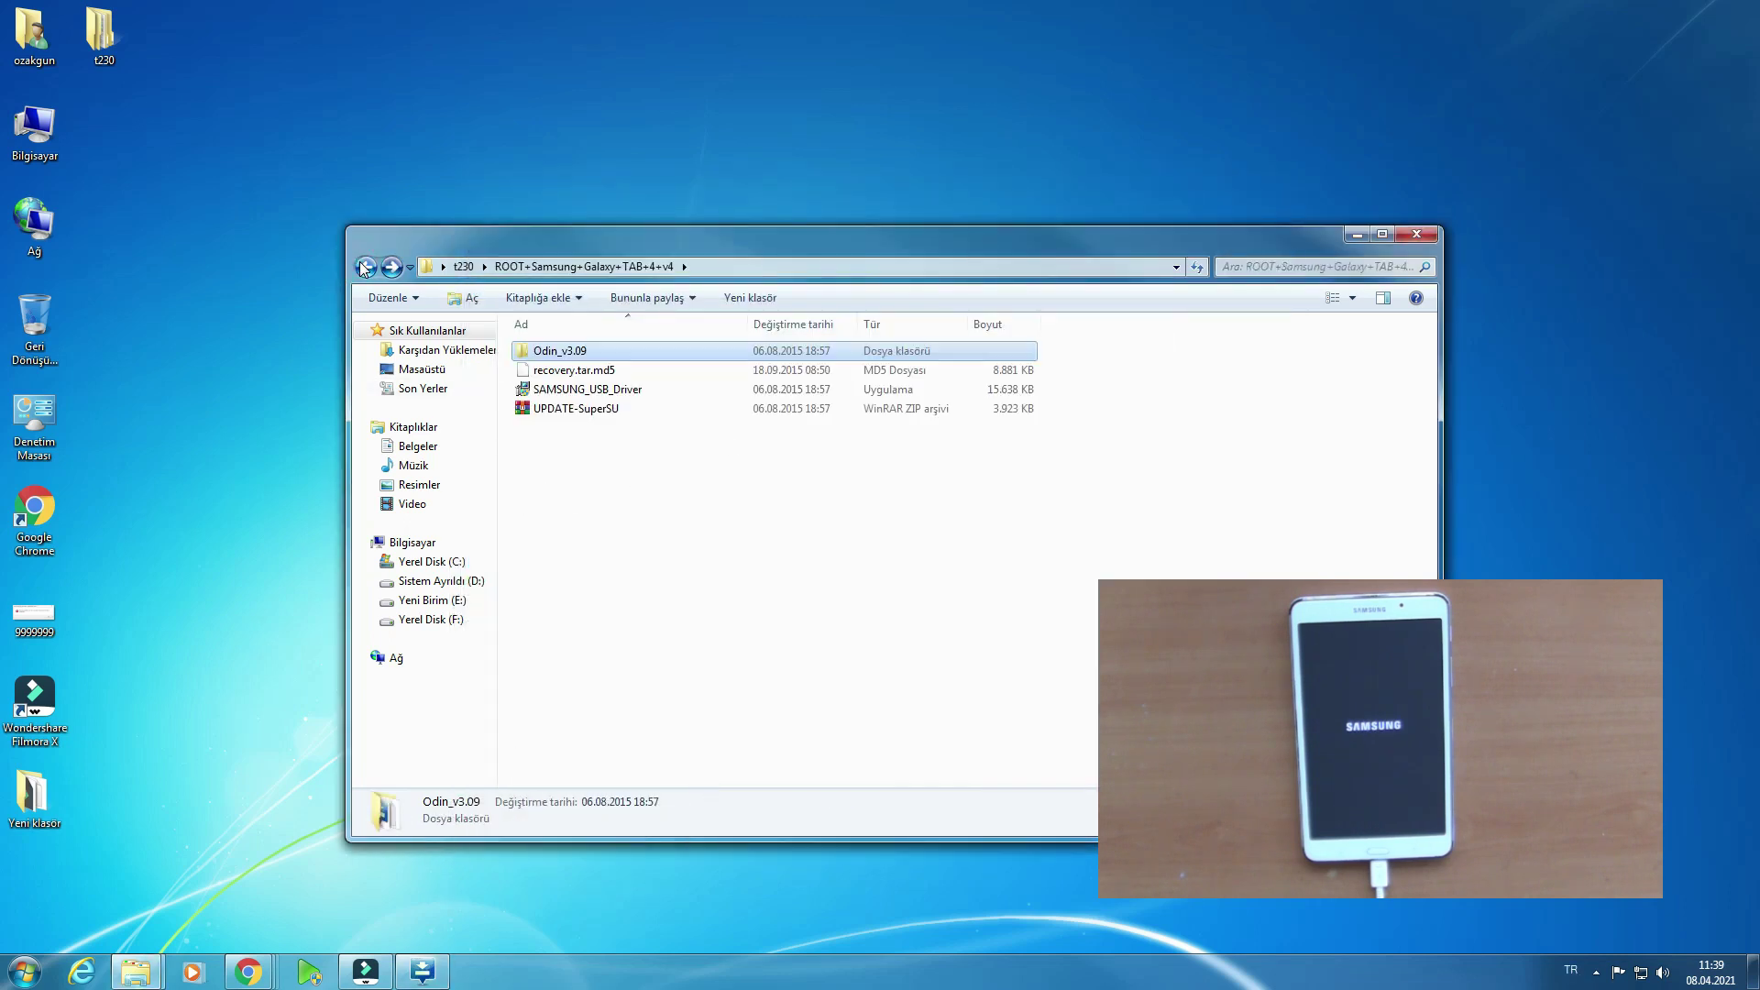
left_click(596, 417)
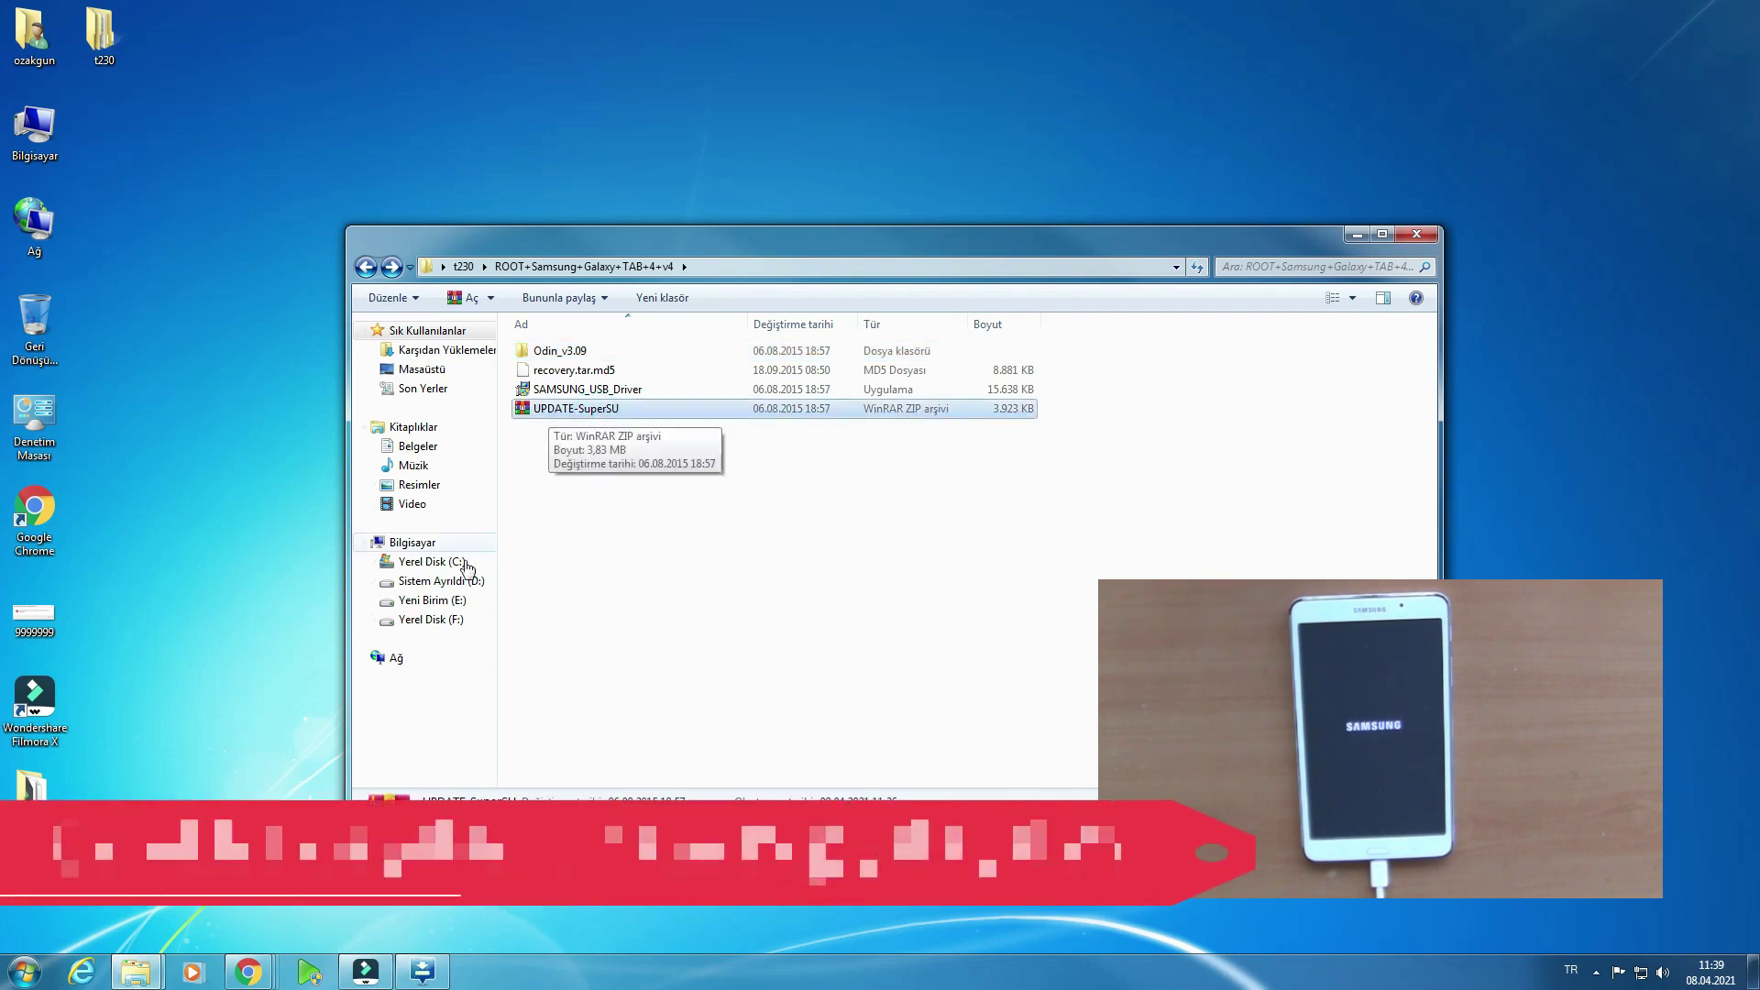
left_click(418, 543)
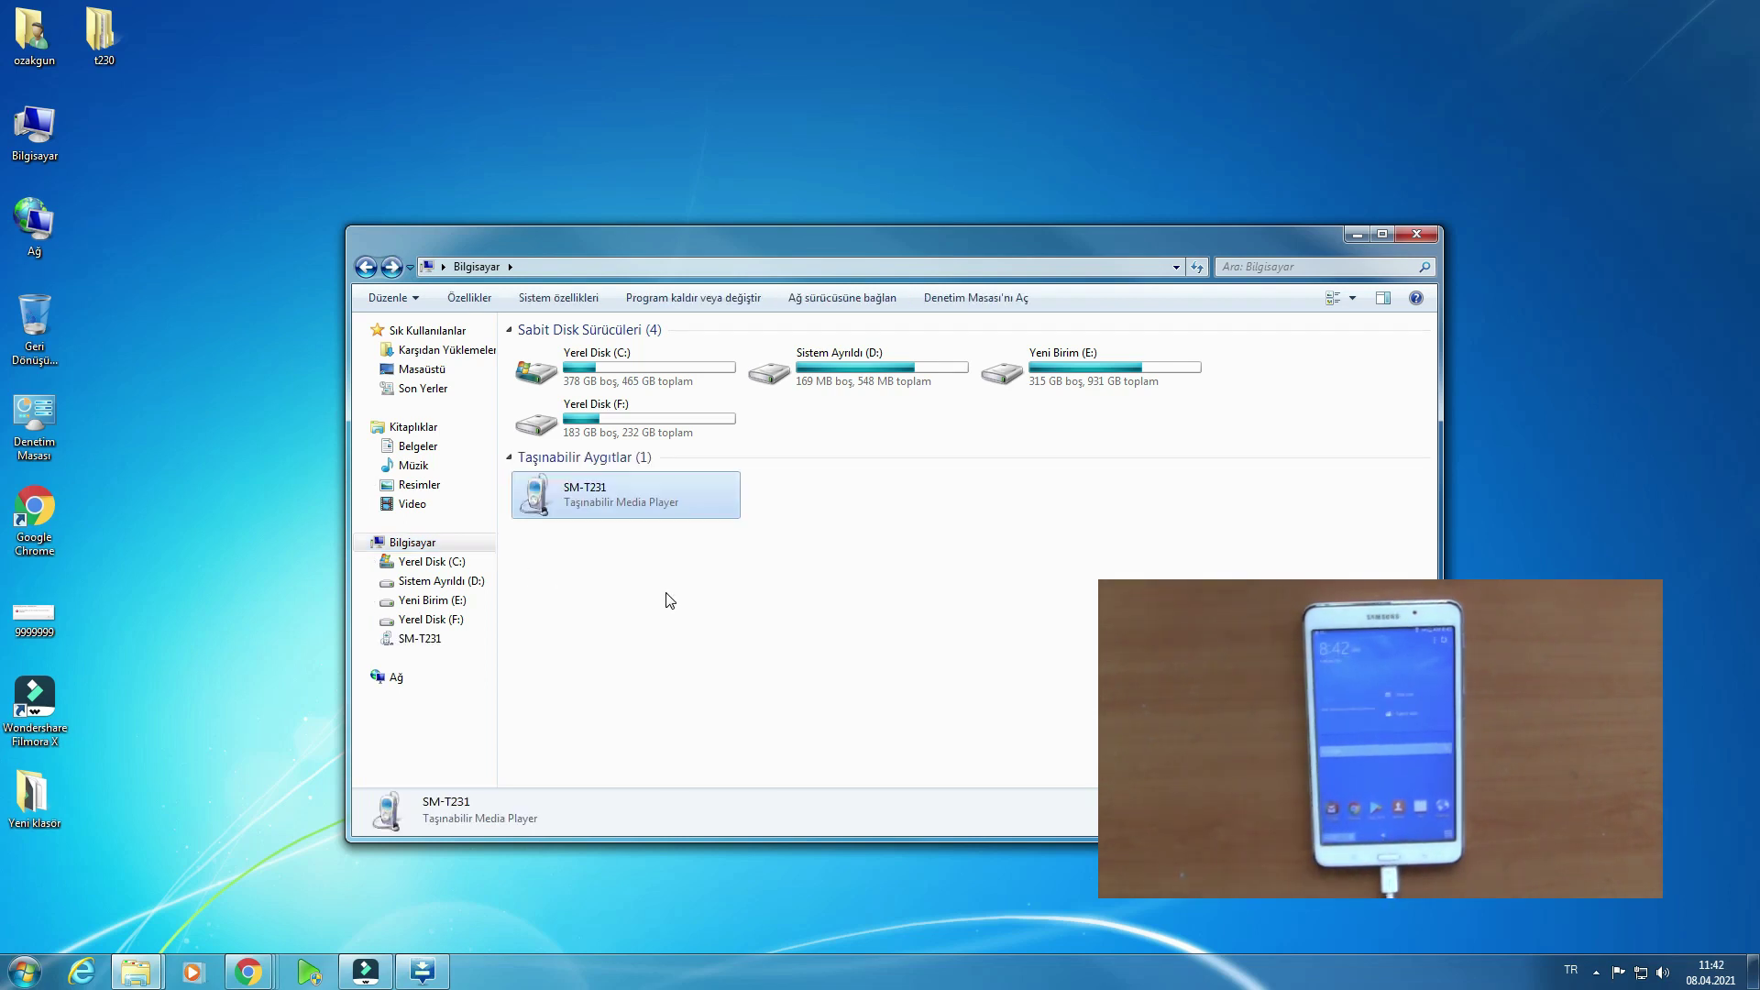
left_click(670, 601)
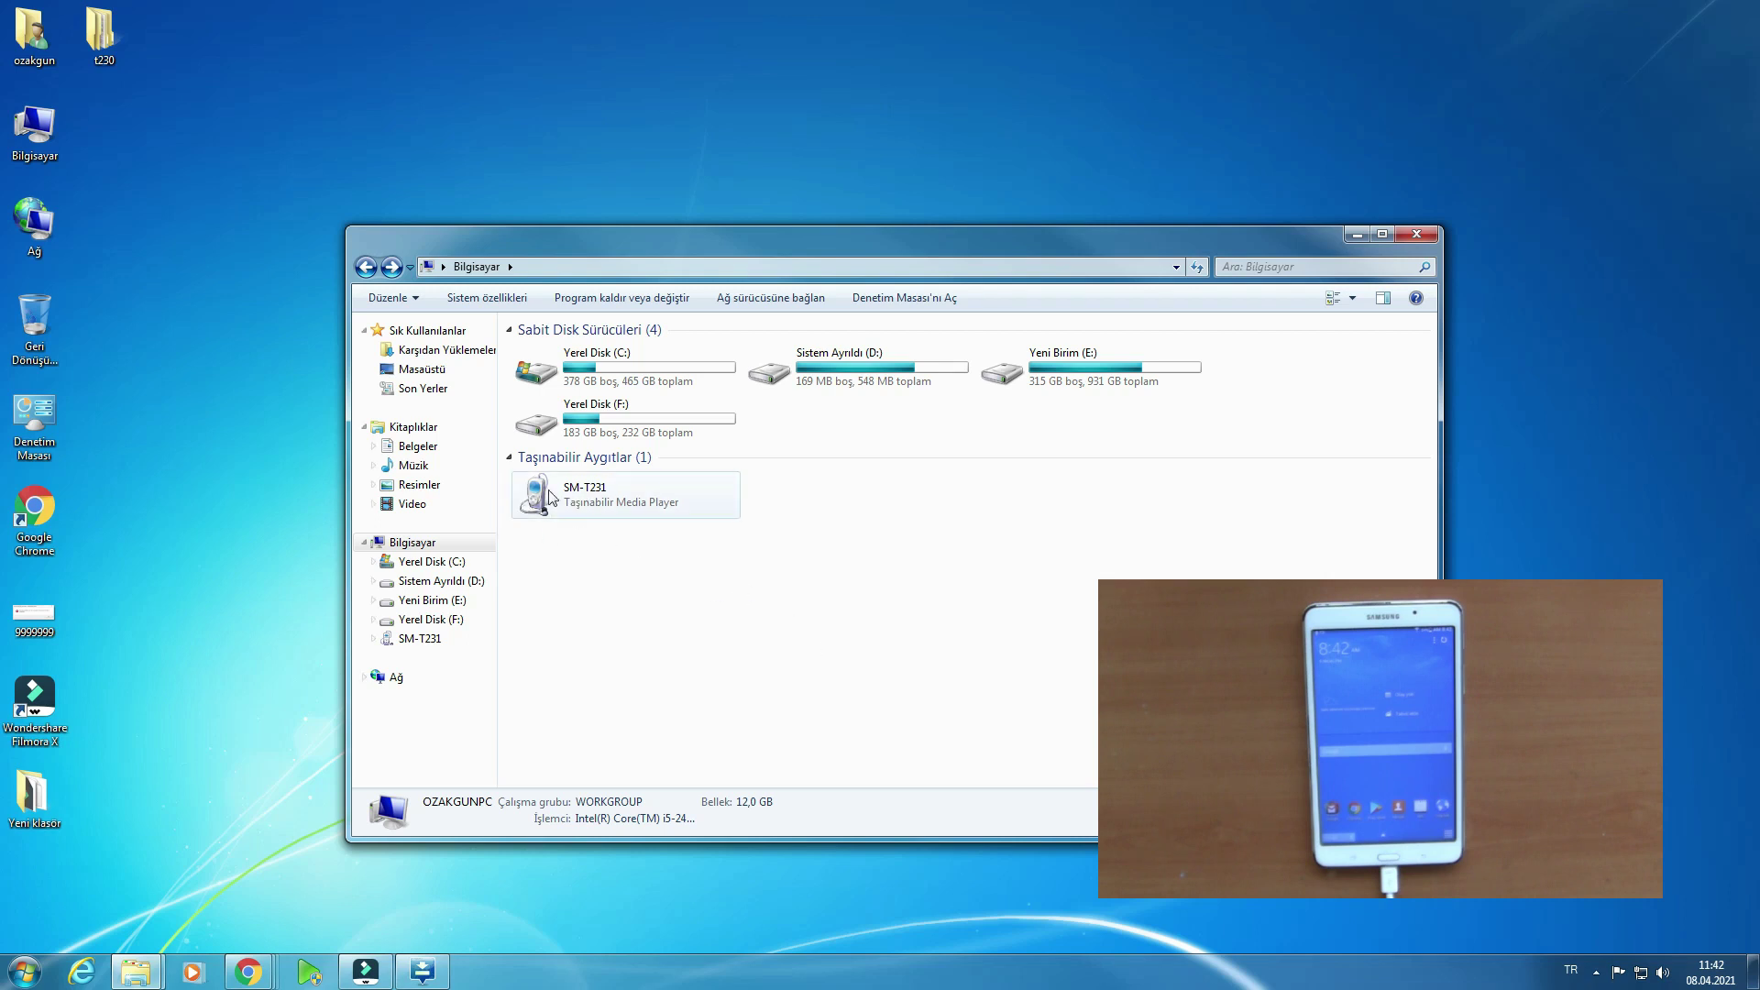
double_click(595, 506)
left_click(364, 267)
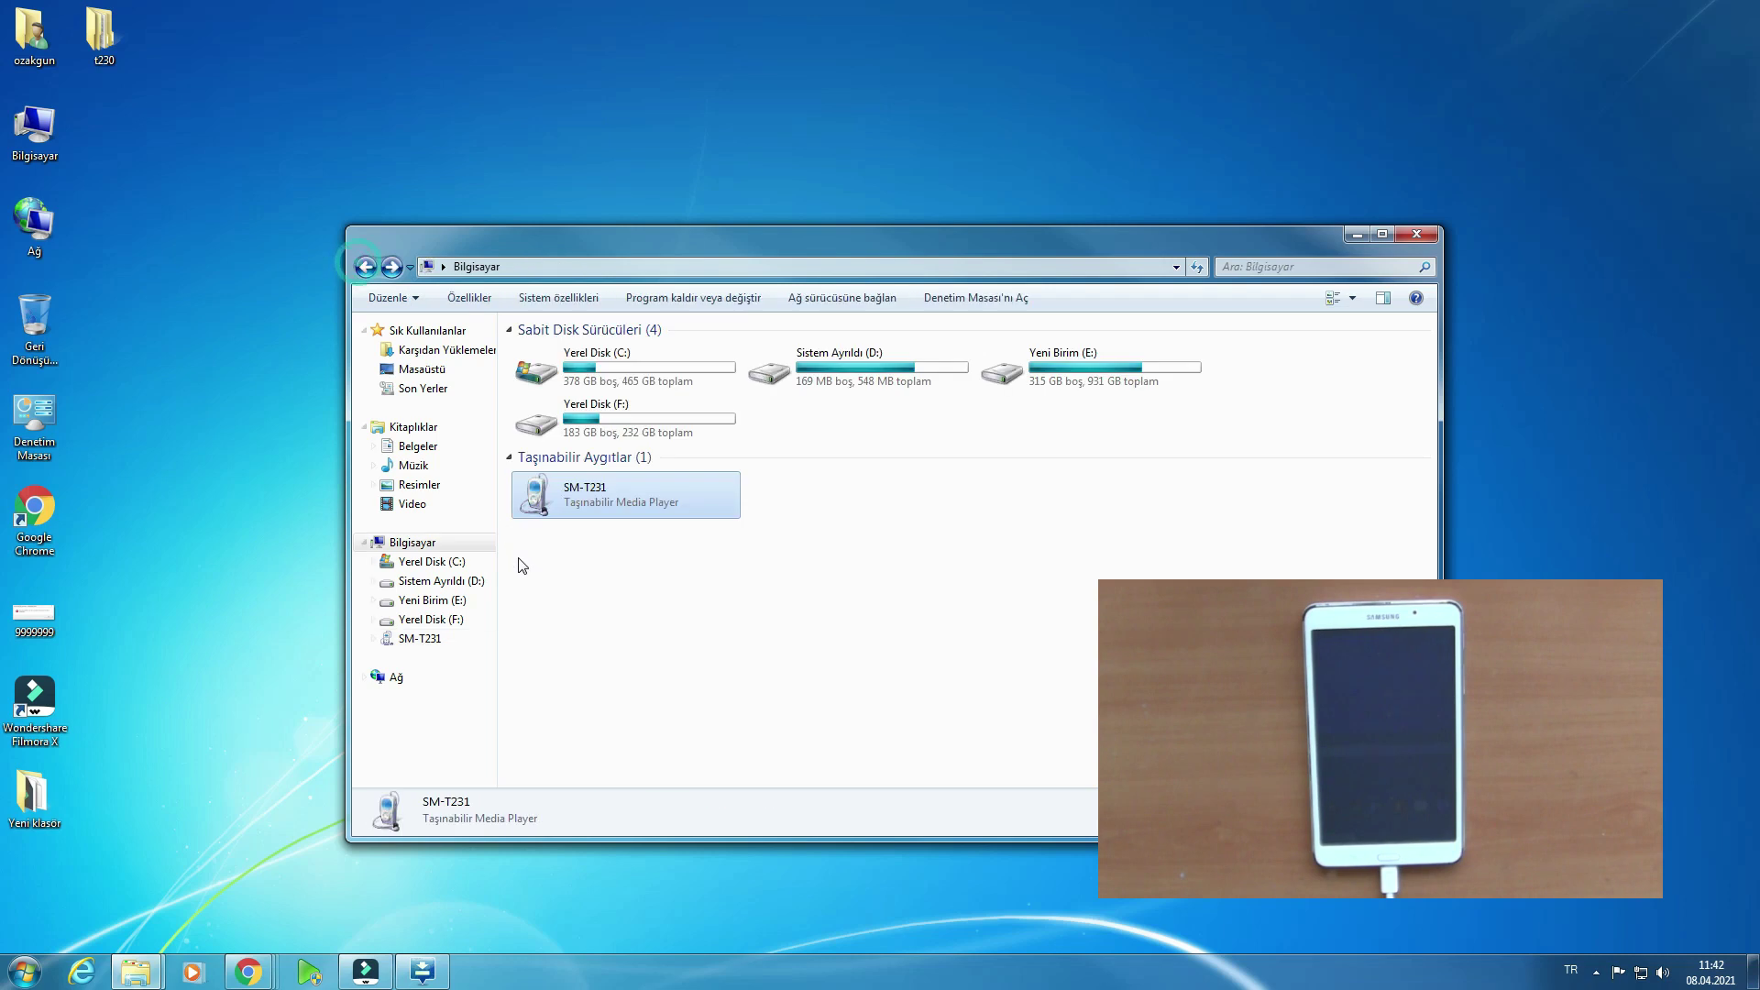
double_click(603, 504)
double_click(574, 352)
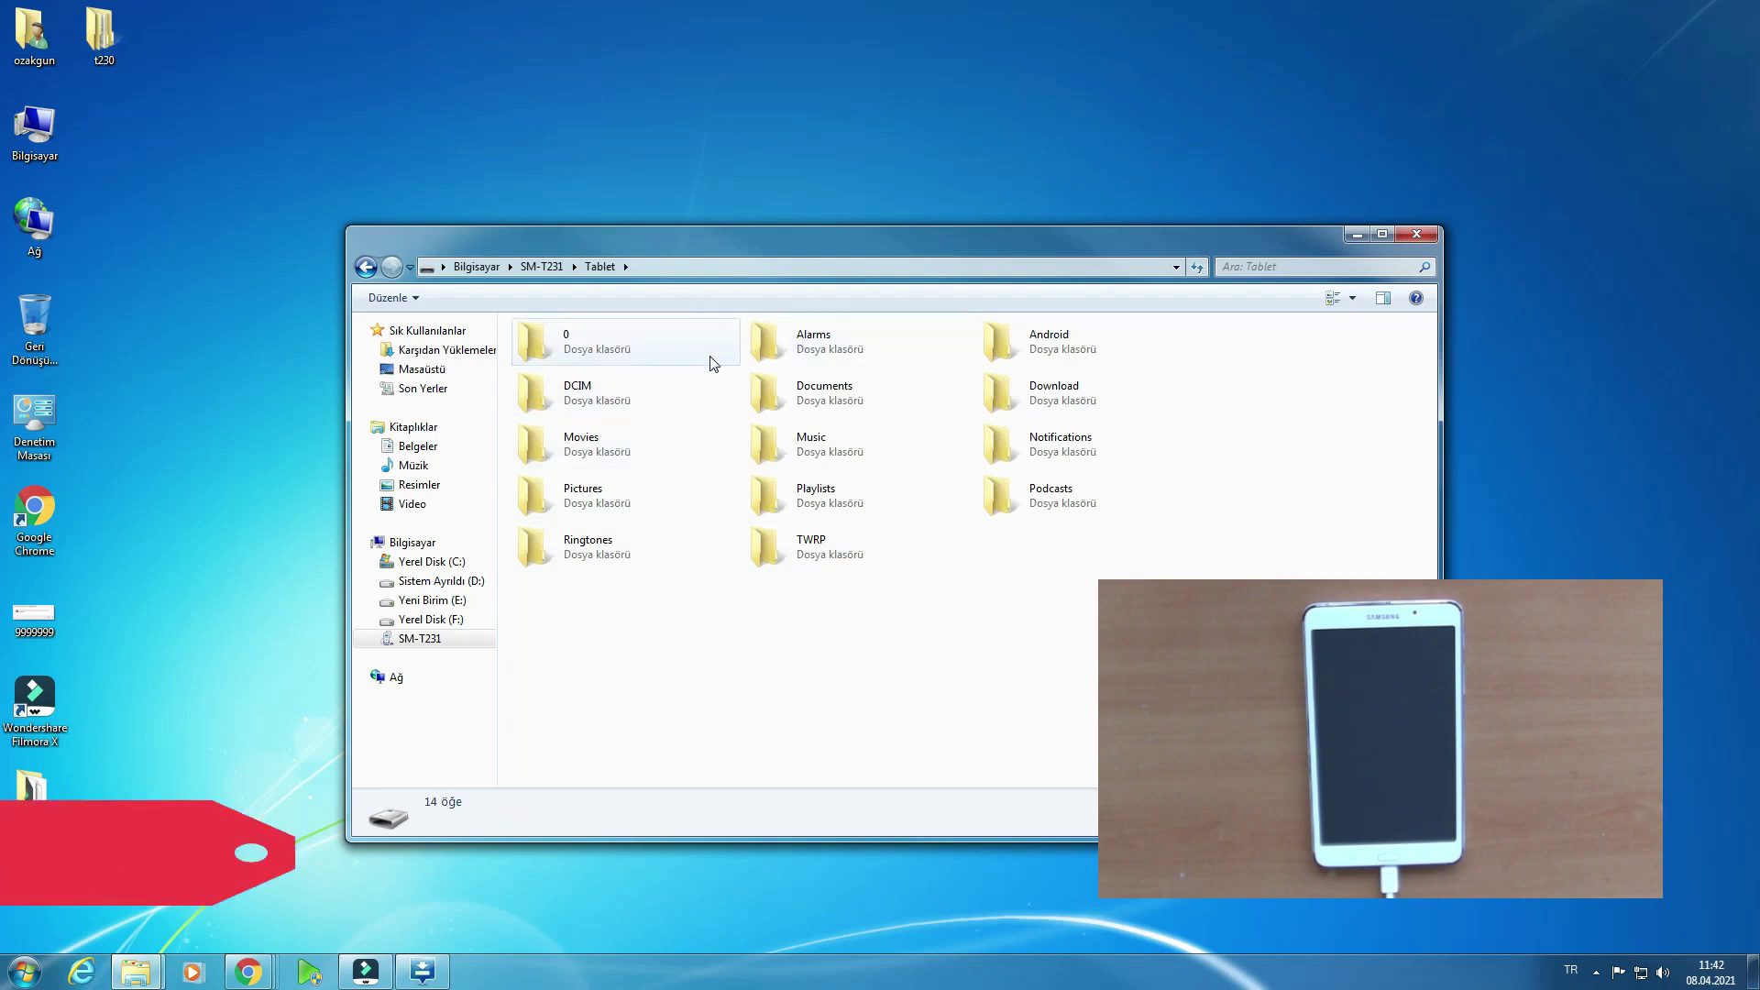
Step: Copy the UPDATE-SuperSU archive from t230's ROOT+Samsung+Galaxy+TAB+4+v4 folder into the SM-T231's Tablet storage
left_click(122, 20)
double_click(122, 20)
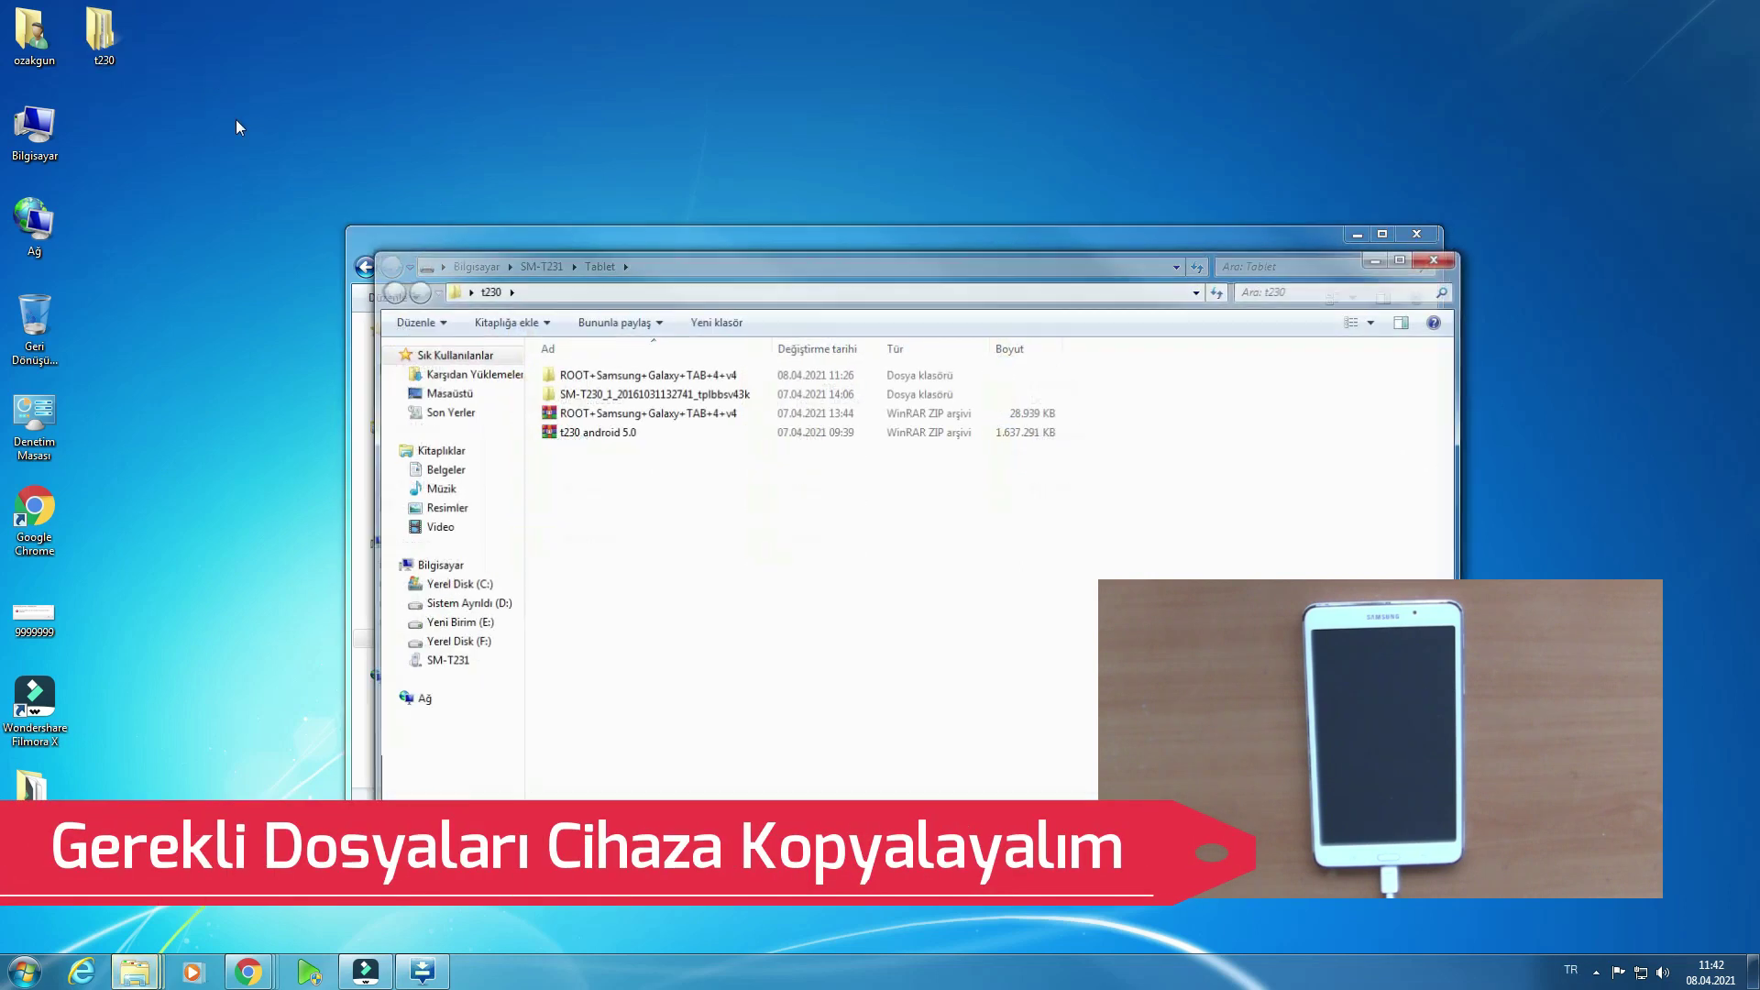
double_click(972, 547)
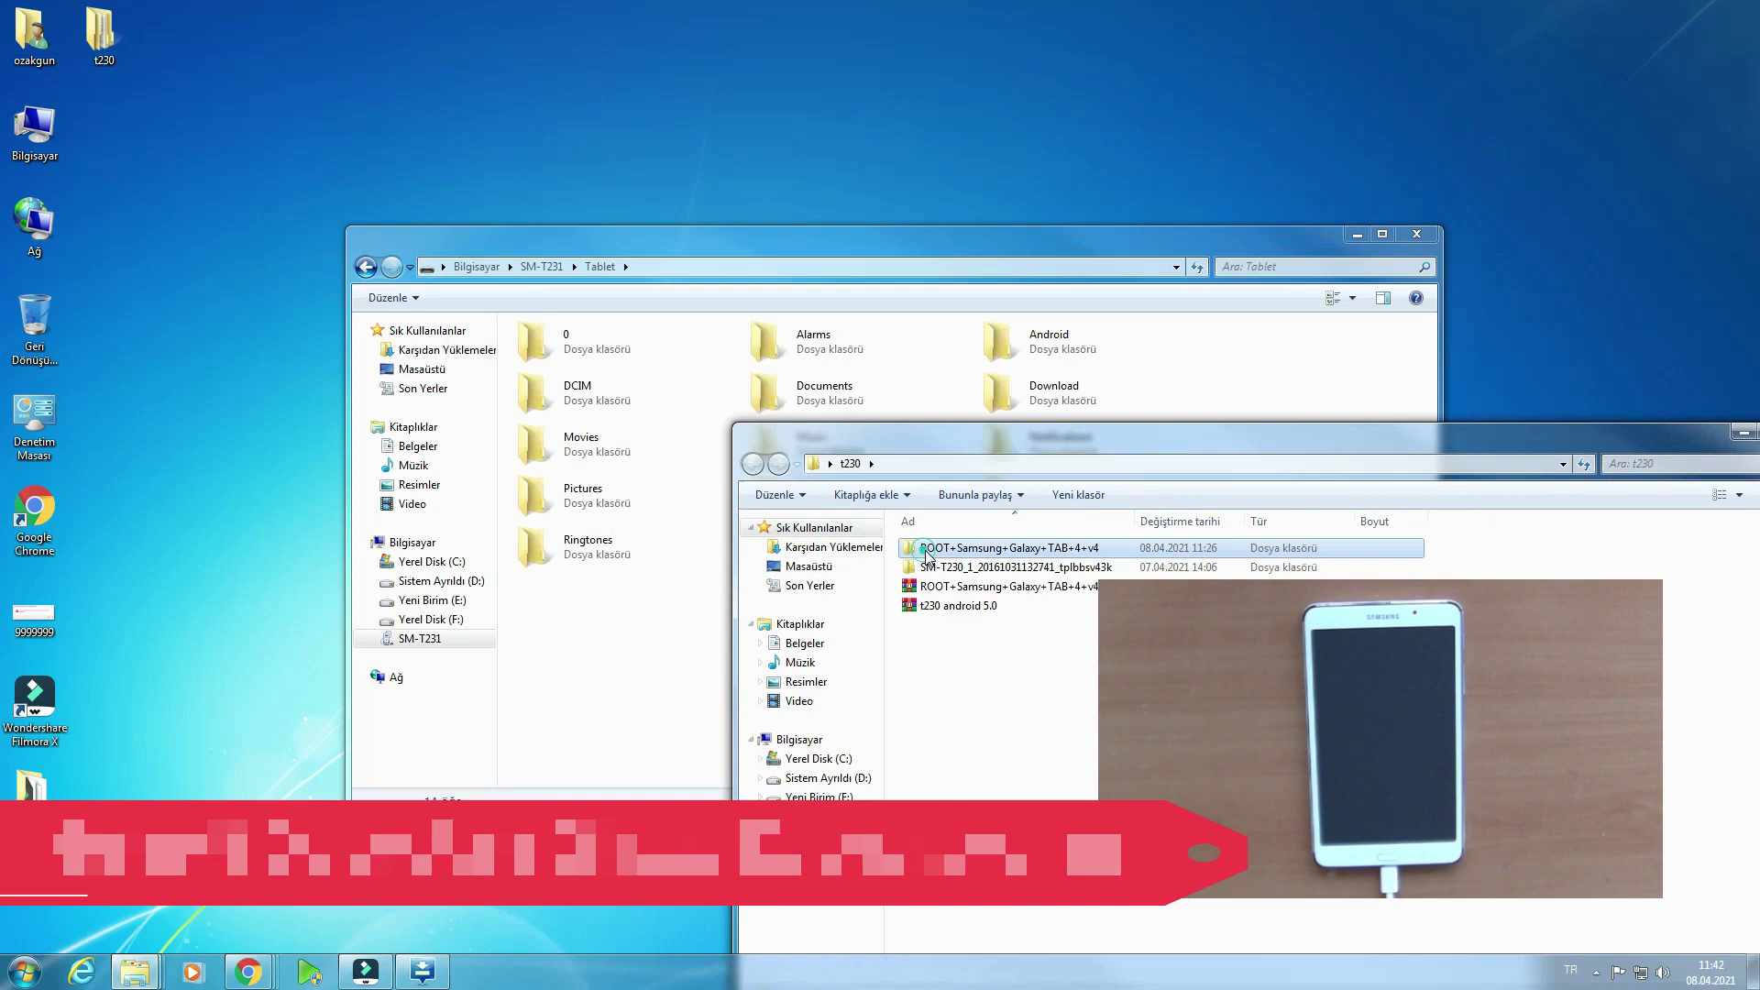
left_click_drag(945, 612, 616, 666)
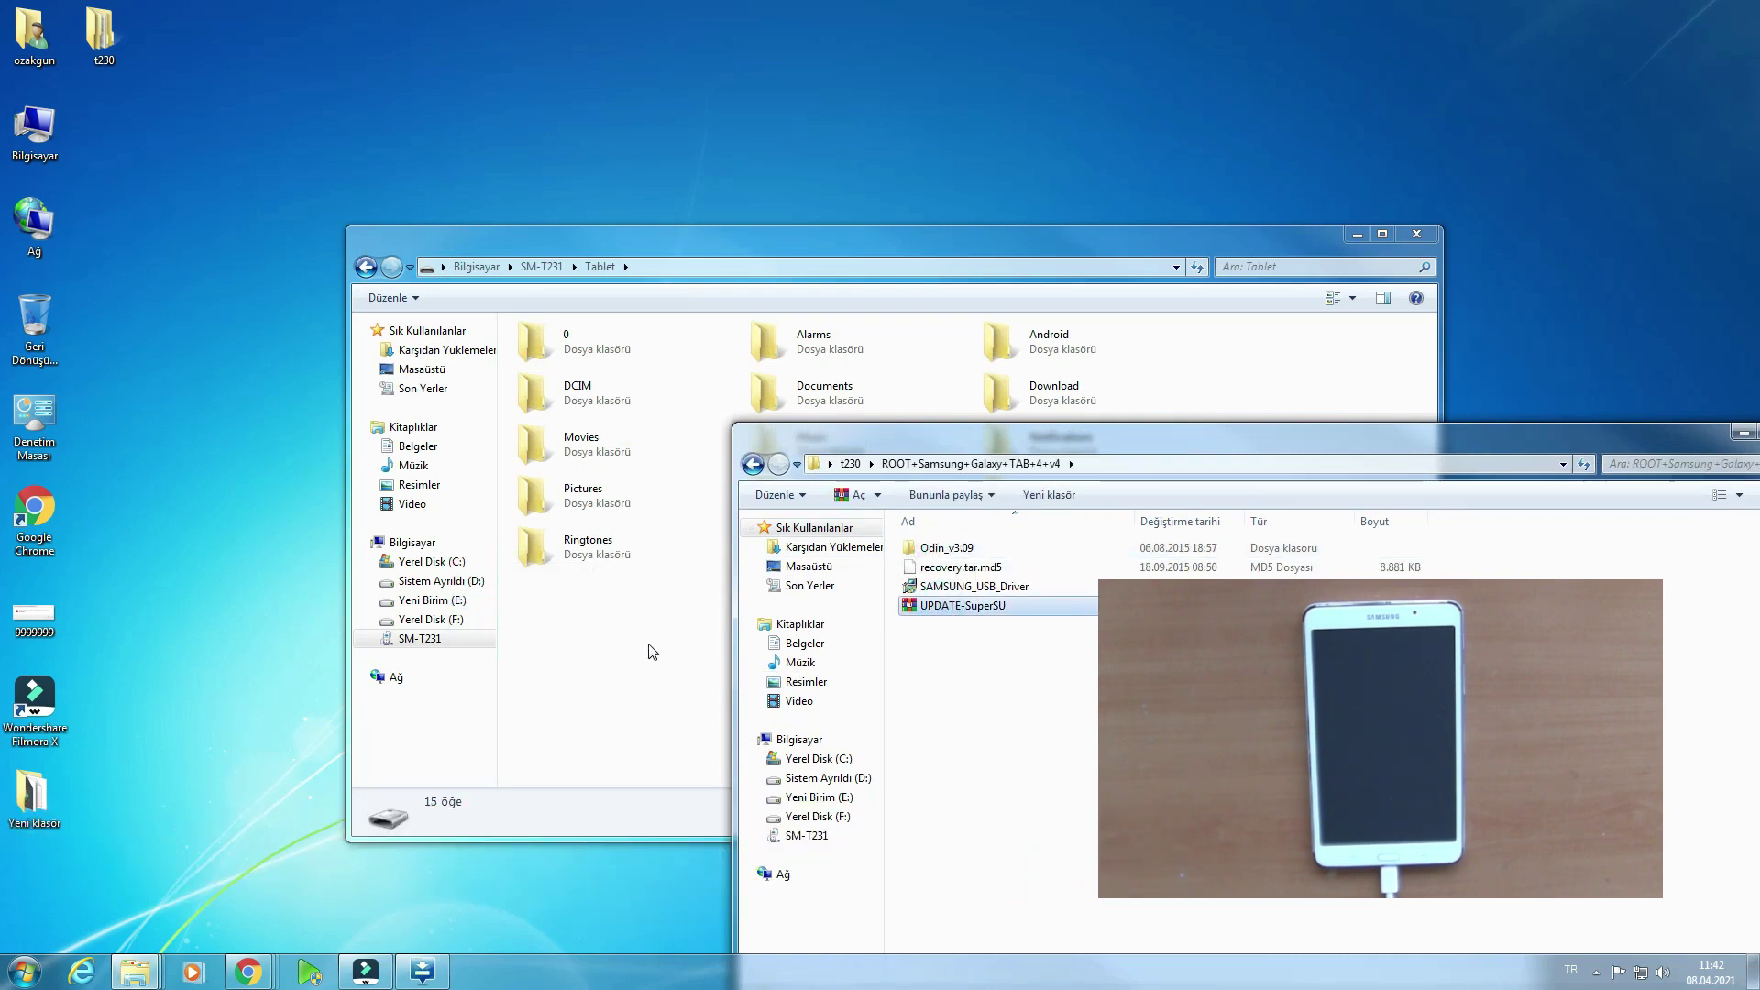
double_click(742, 439)
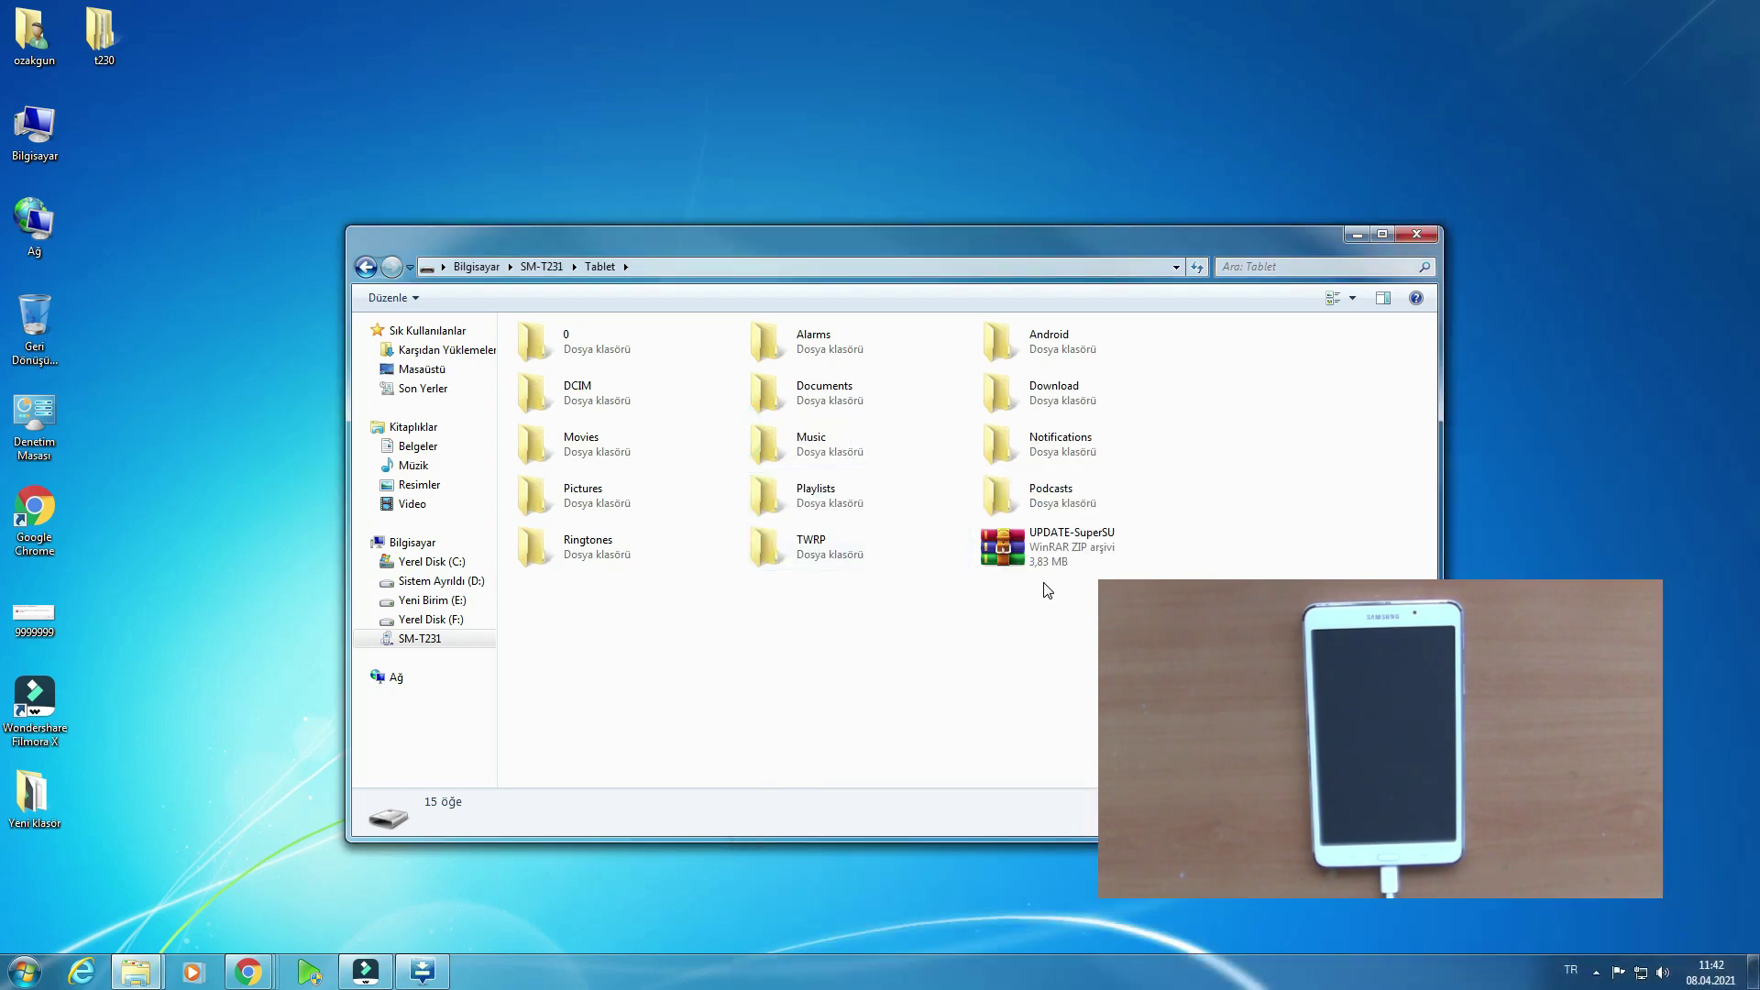
Step: Copy the t230 android 5.0 archive from the t230 desktop folder into the SM-T231's Tablet storage
double_click(102, 45)
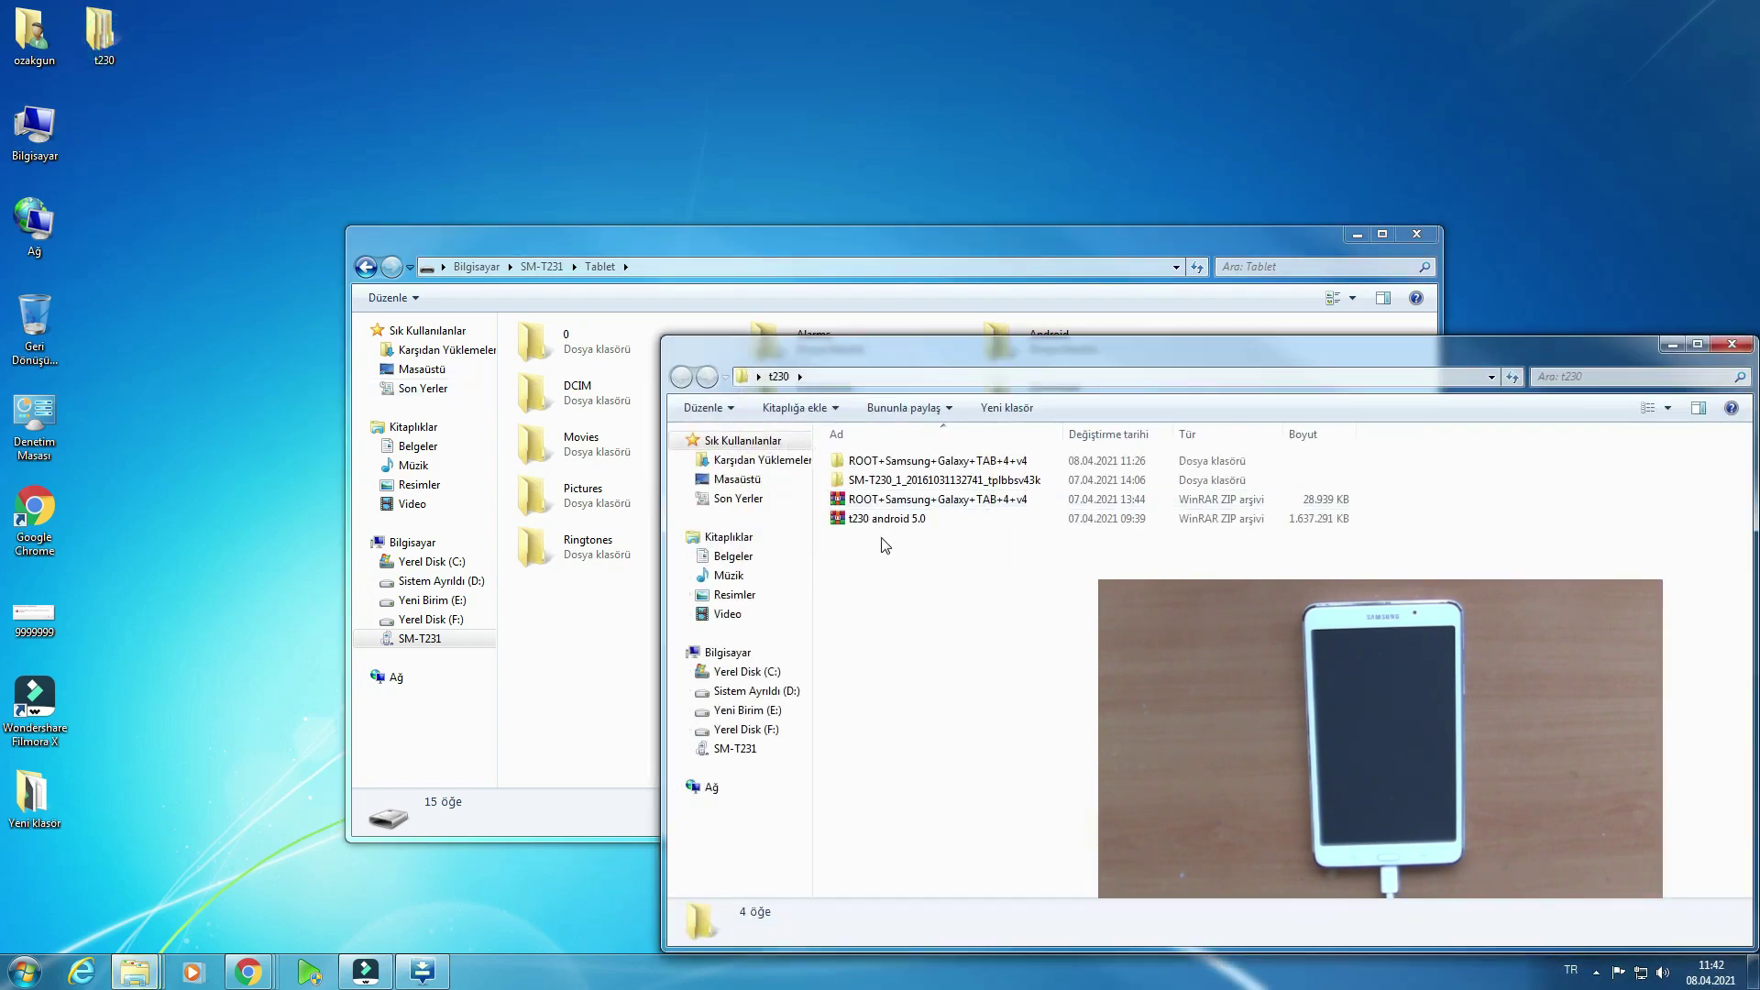
left_click(880, 519)
left_click_drag(888, 519, 652, 514)
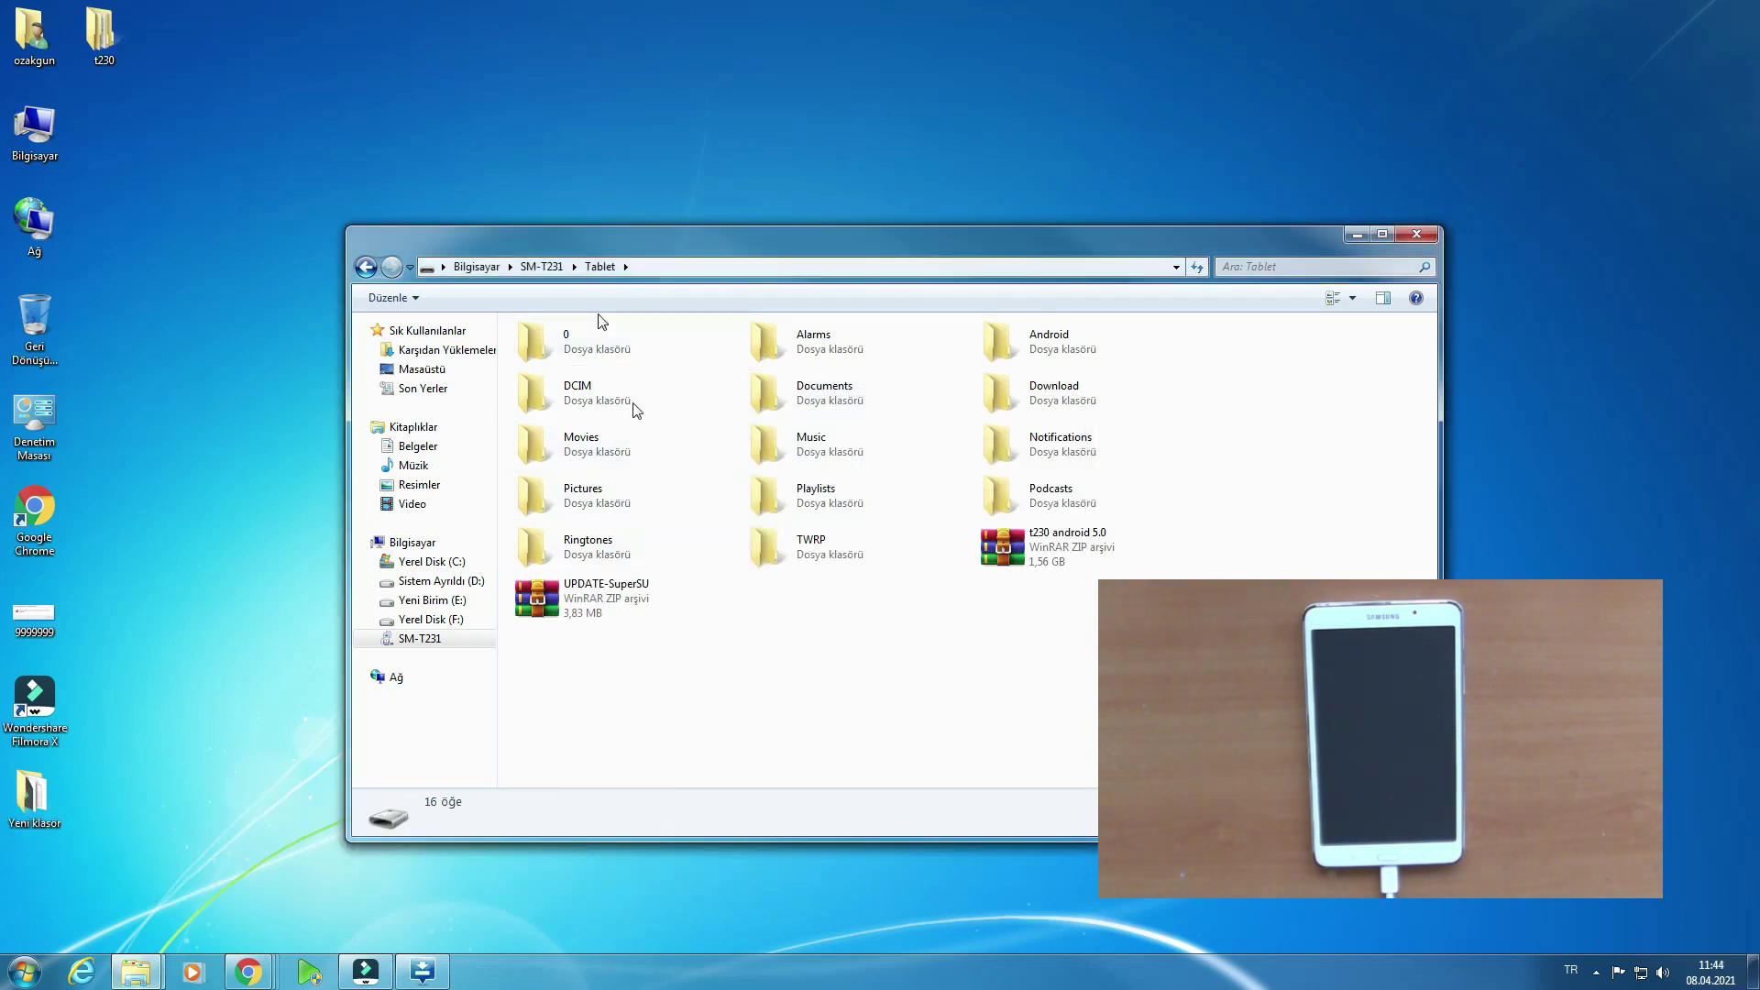
Step: Check the copied UPDATE-SuperSU and t230 android 5.0 archives in the tablet's storage and close the window
left_click(640, 614)
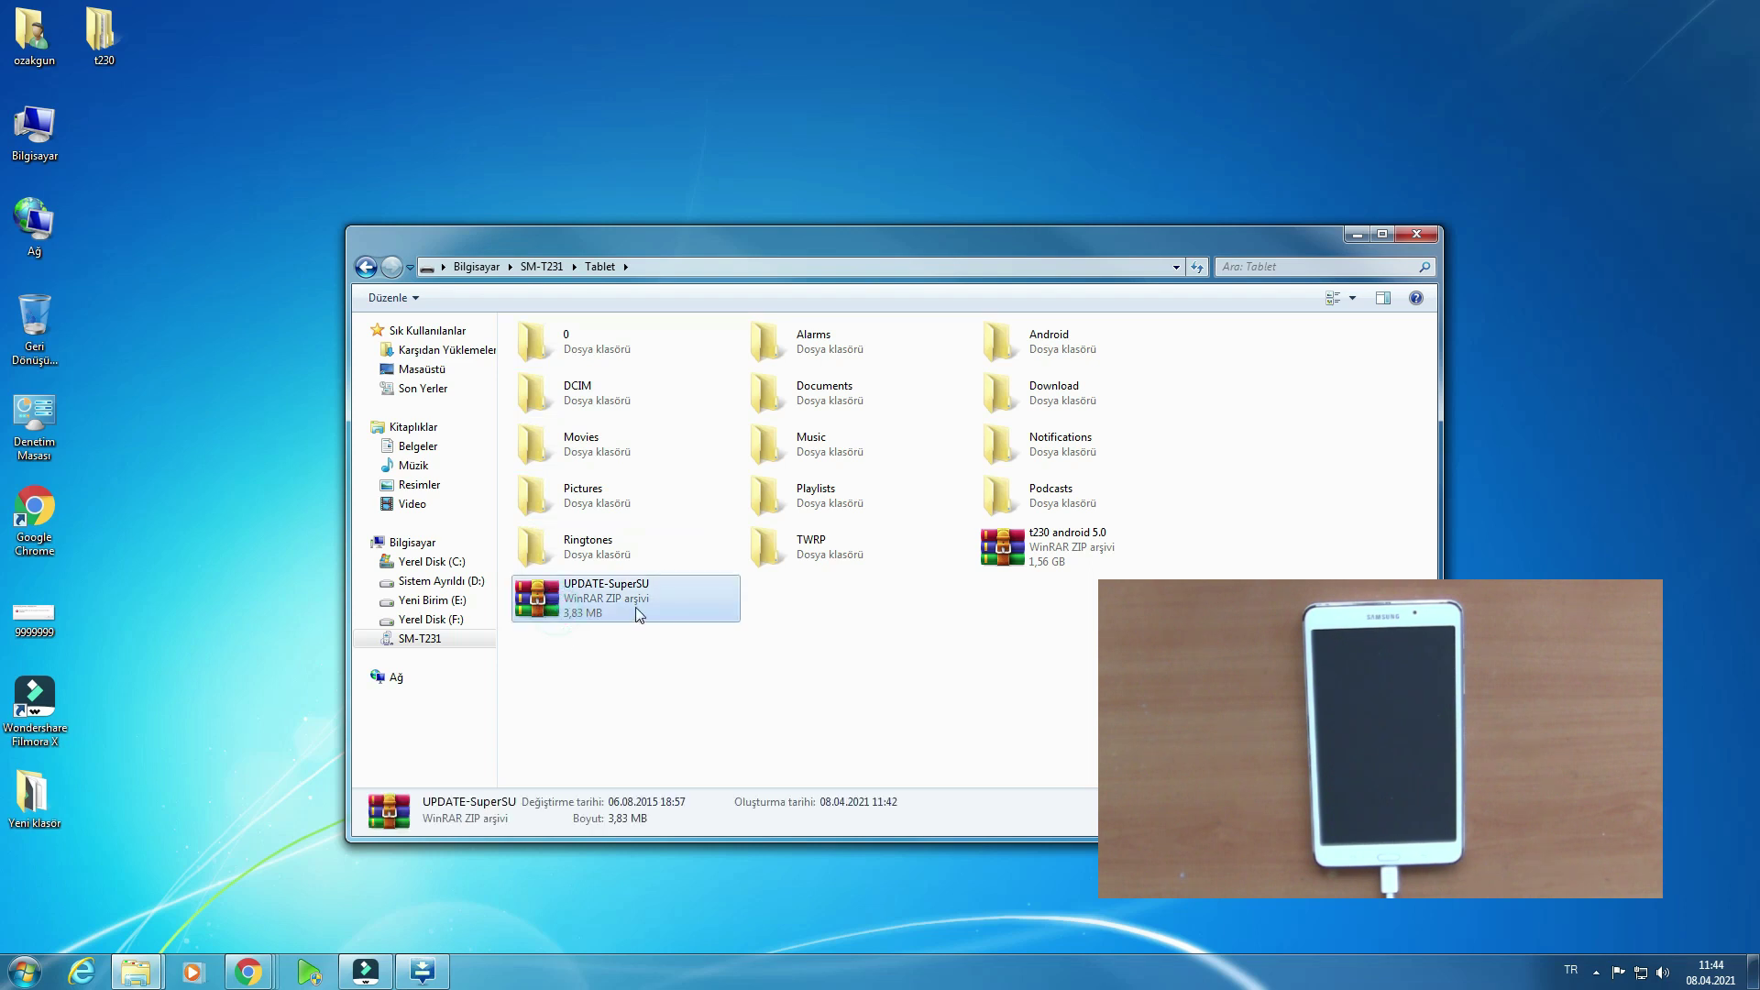
left_click(1052, 566)
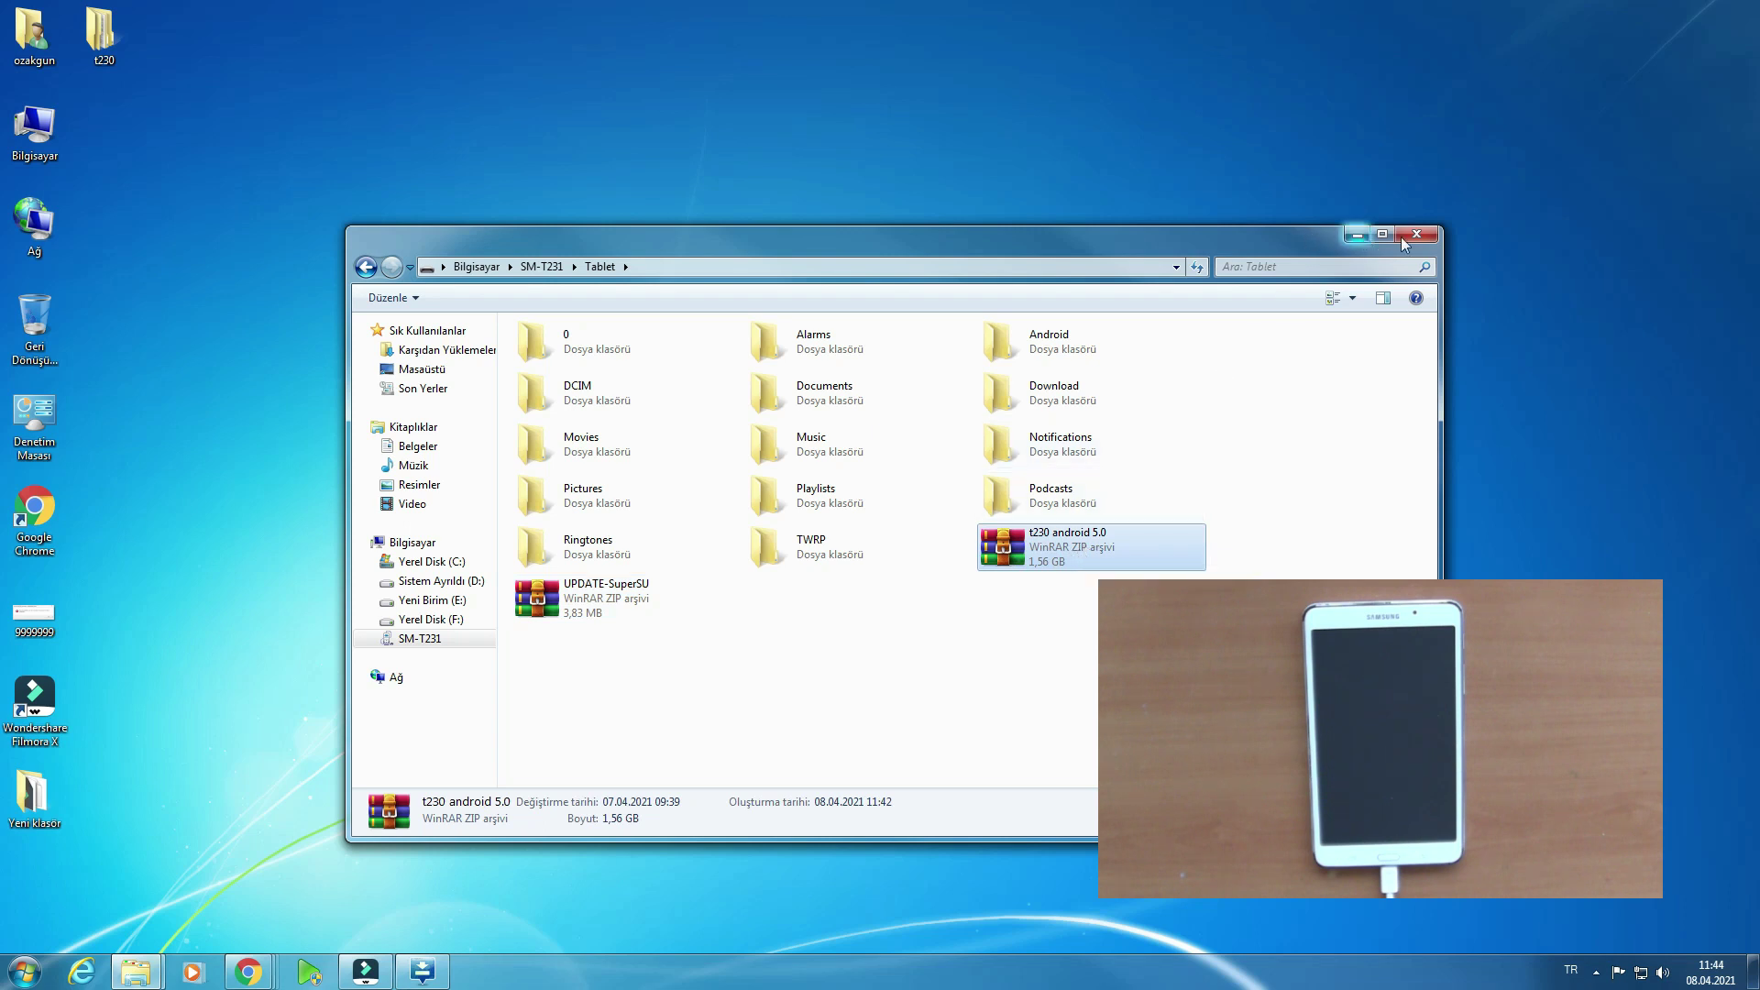
left_click_drag(1066, 264, 1057, 183)
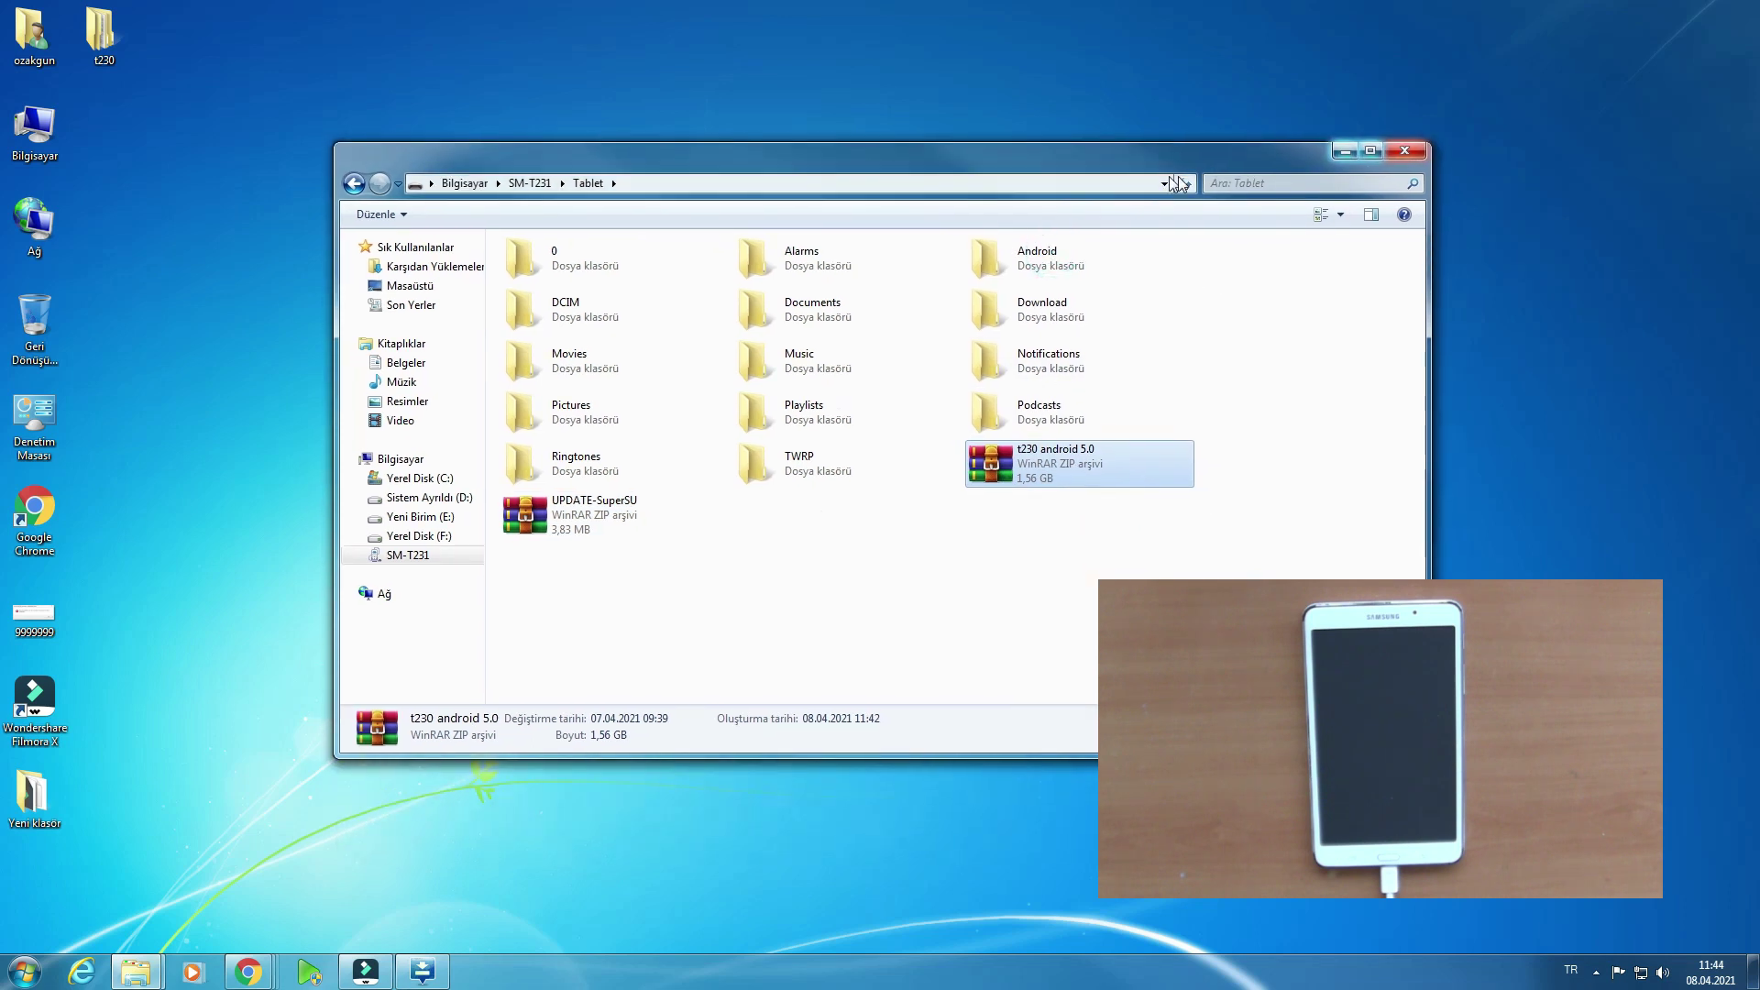
left_click(1399, 153)
Step: Reopen the SM-T231's Tablet storage from Computer to recheck both archives, close it, and bring up the Computer window again
double_click(34, 128)
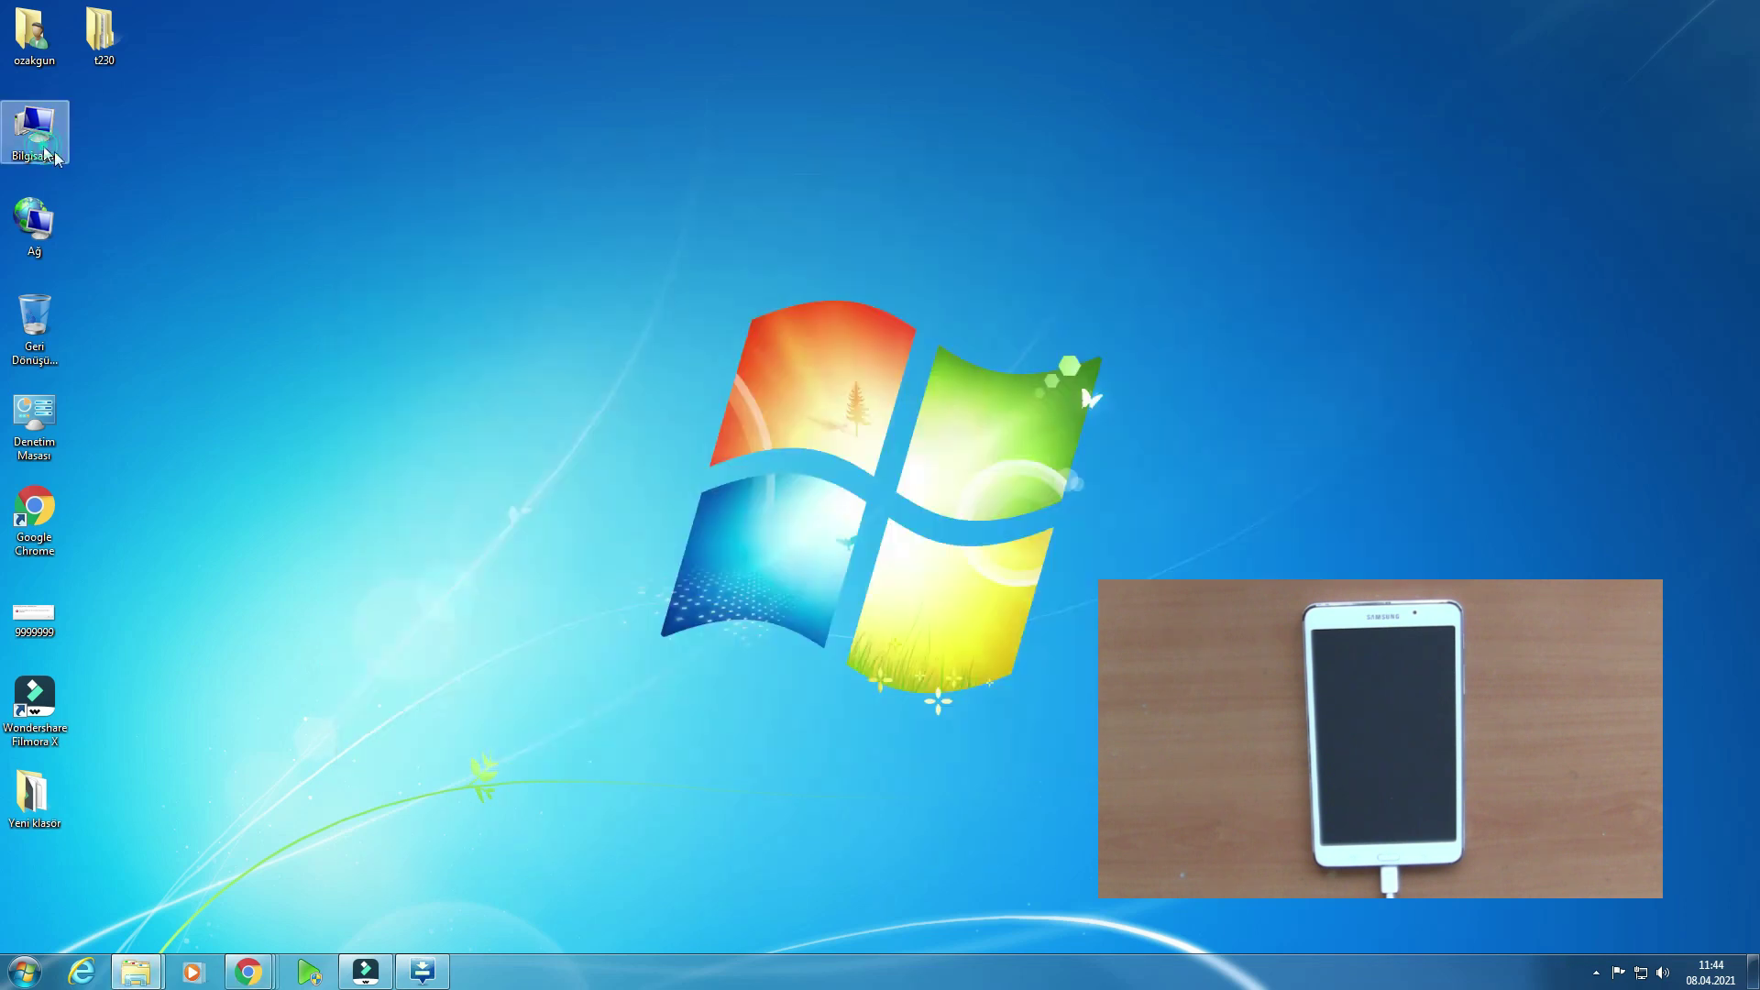
left_click(612, 413)
double_click(590, 422)
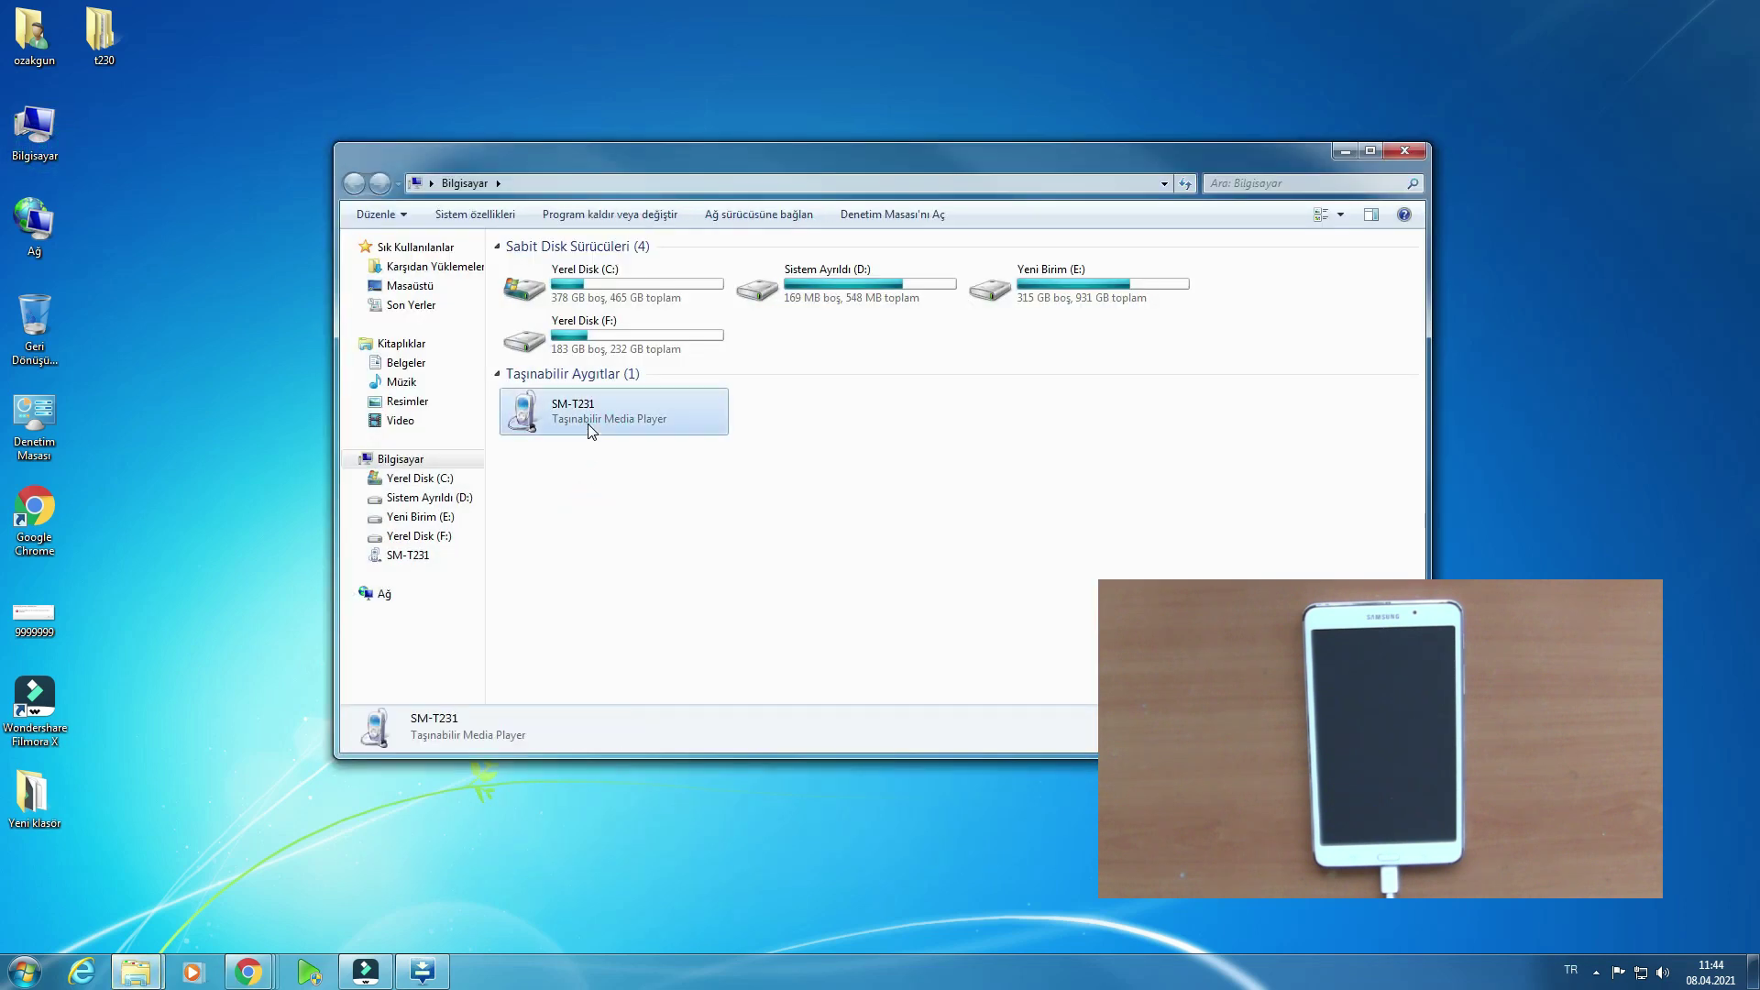
double_click(638, 259)
left_click(679, 513)
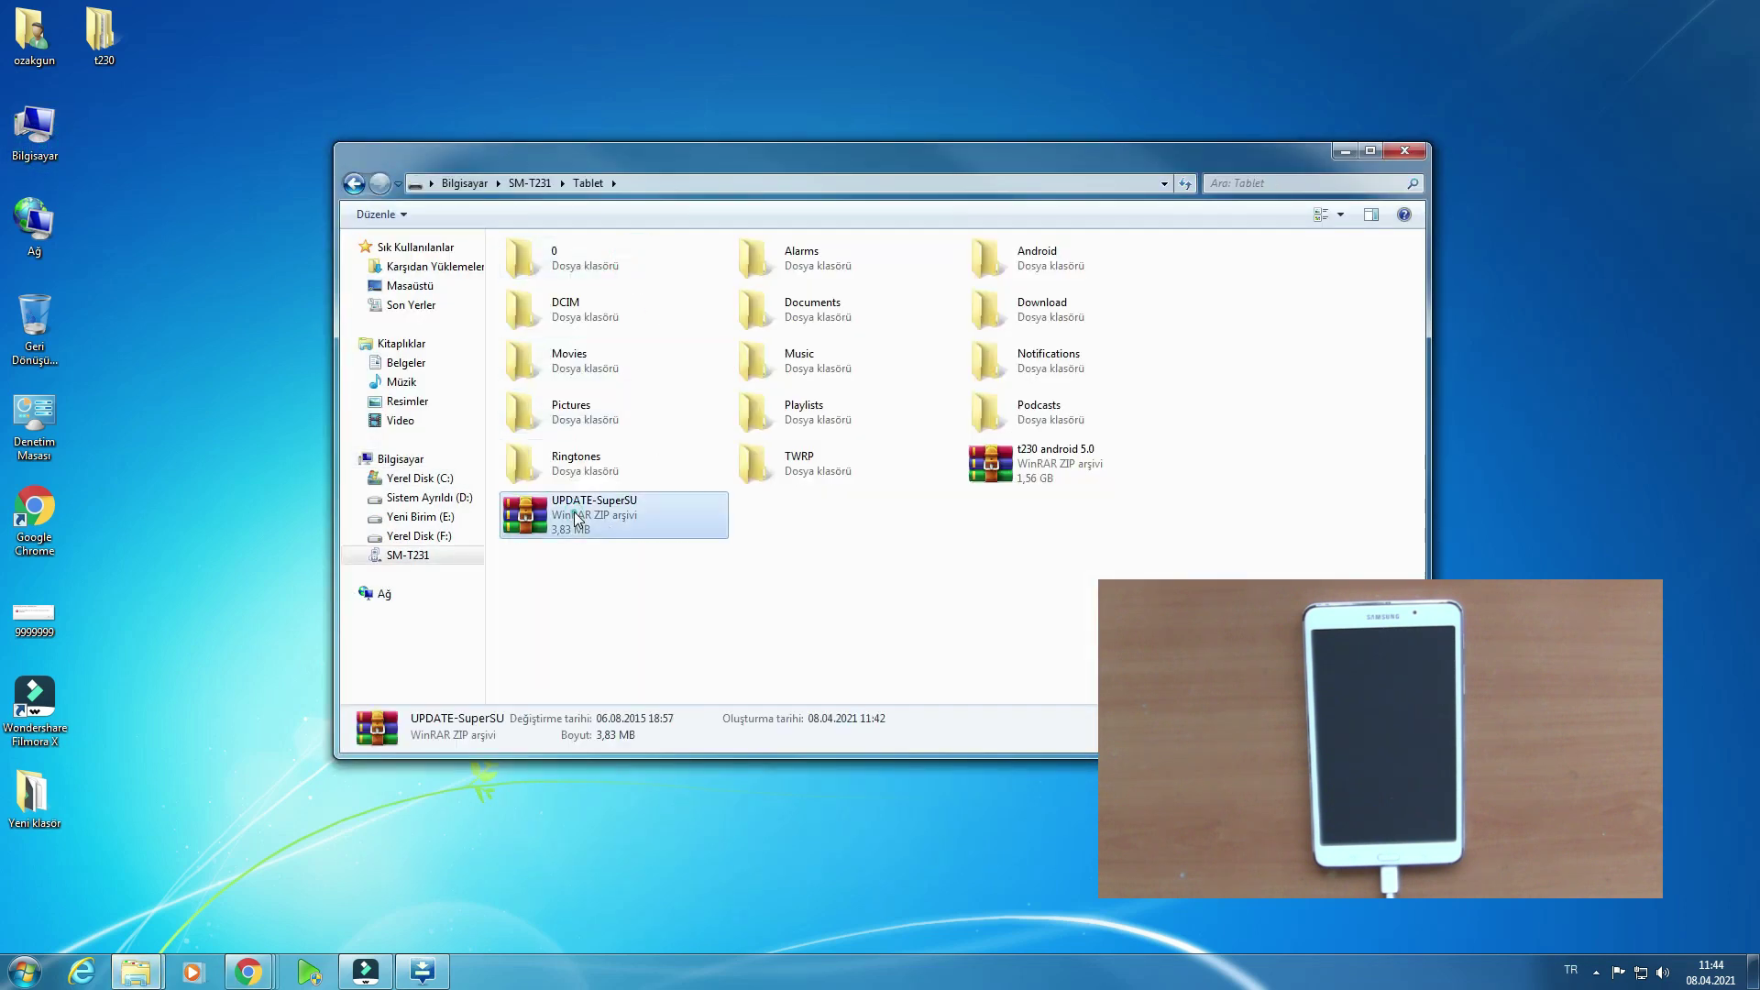
left_click(1146, 463)
left_click(1403, 152)
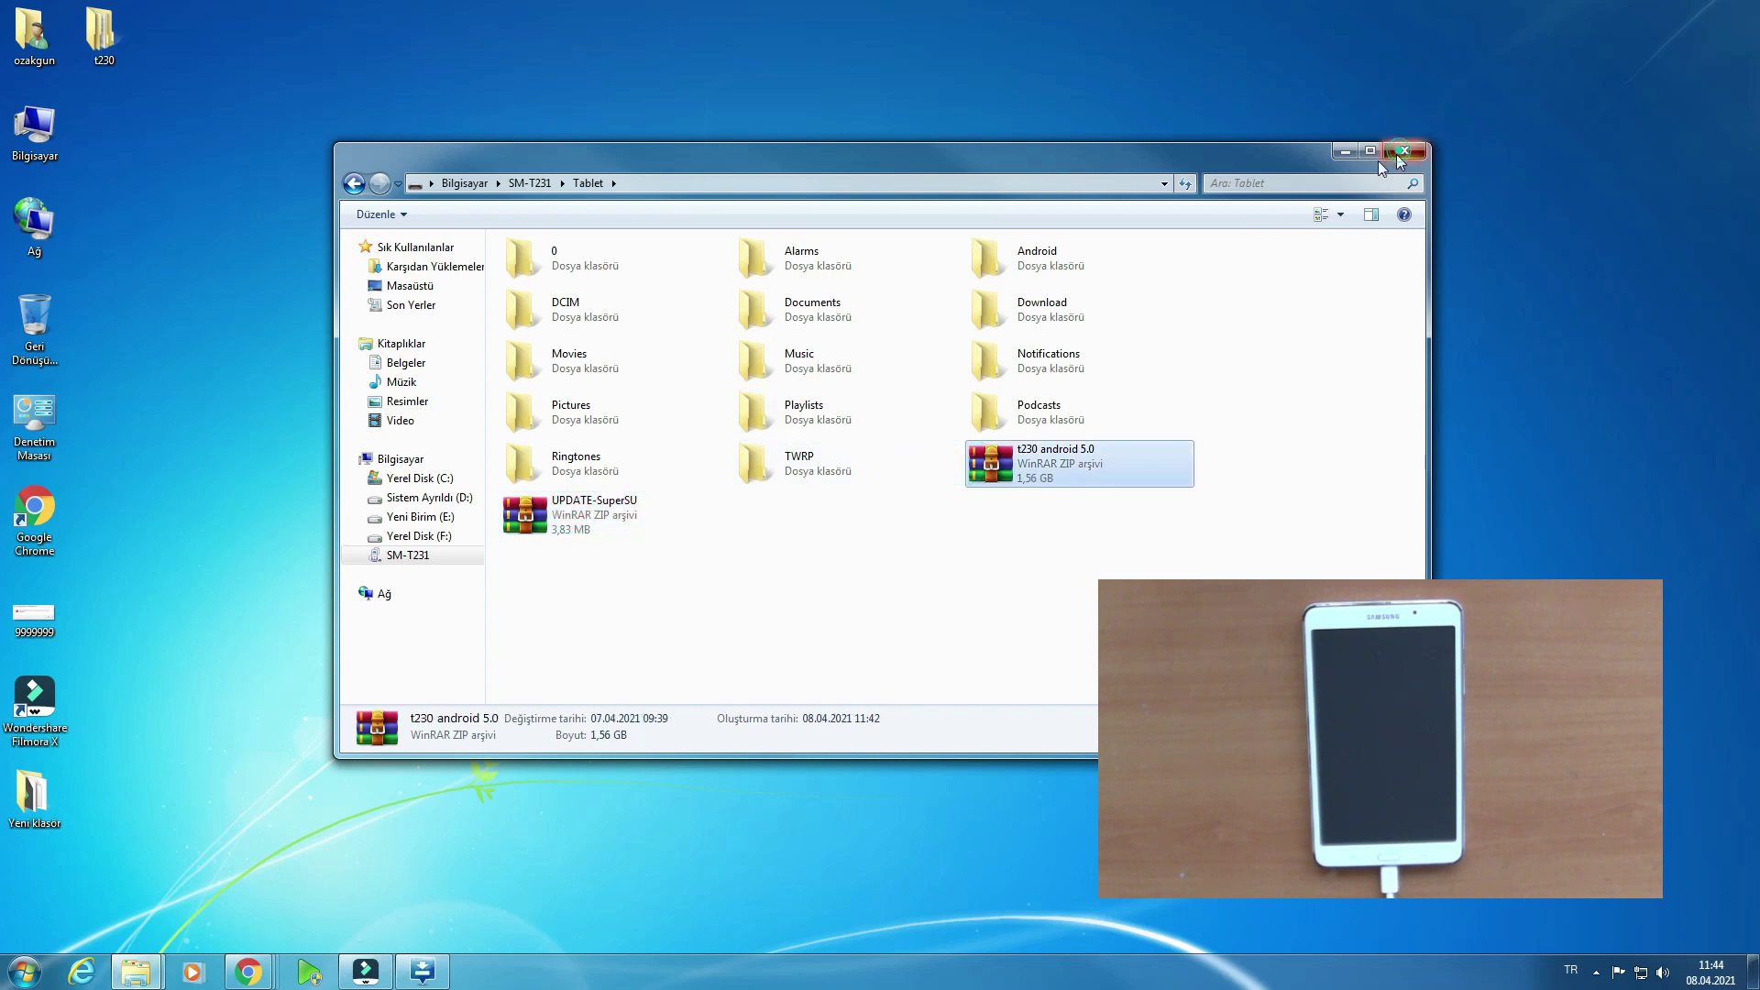
double_click(35, 128)
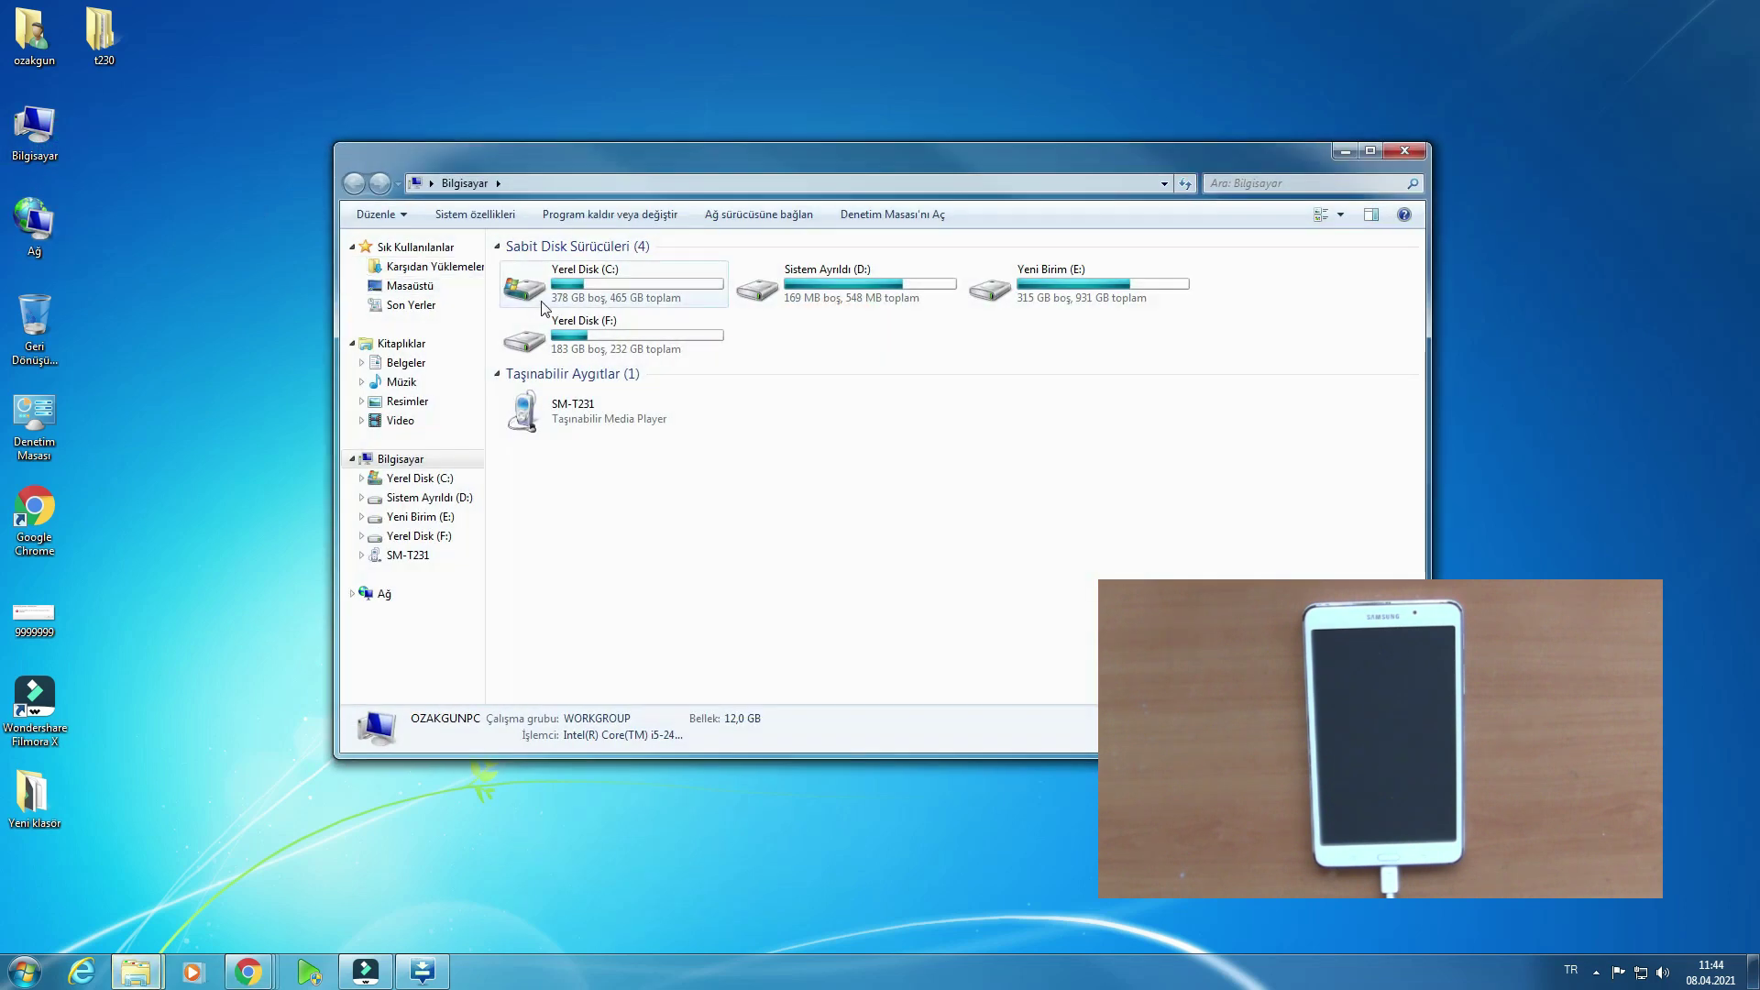